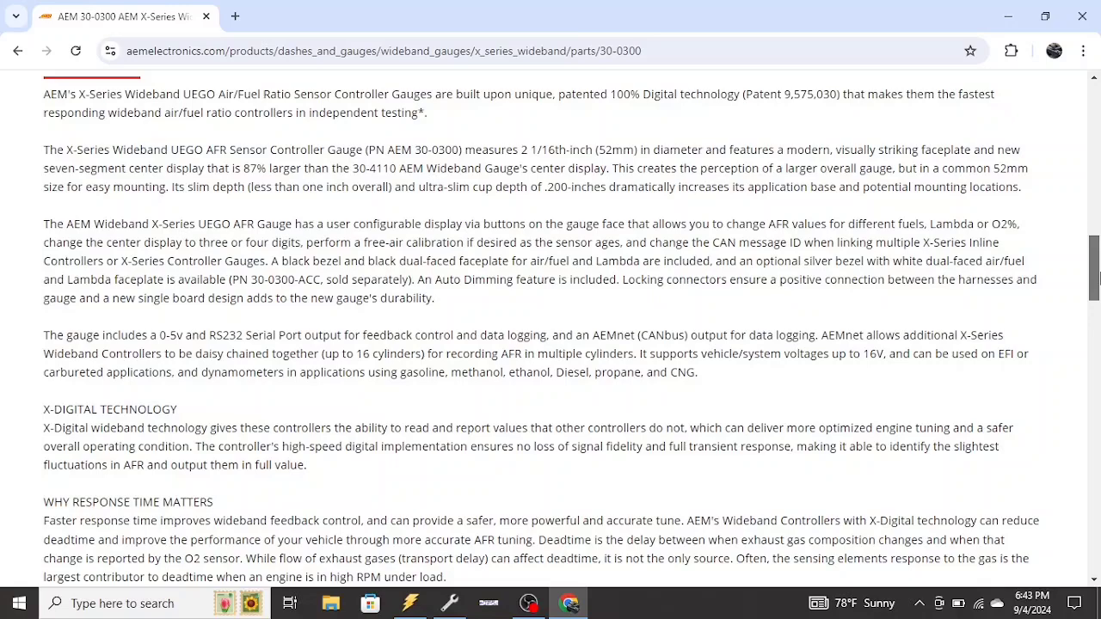
drag(1097, 277, 1098, 138)
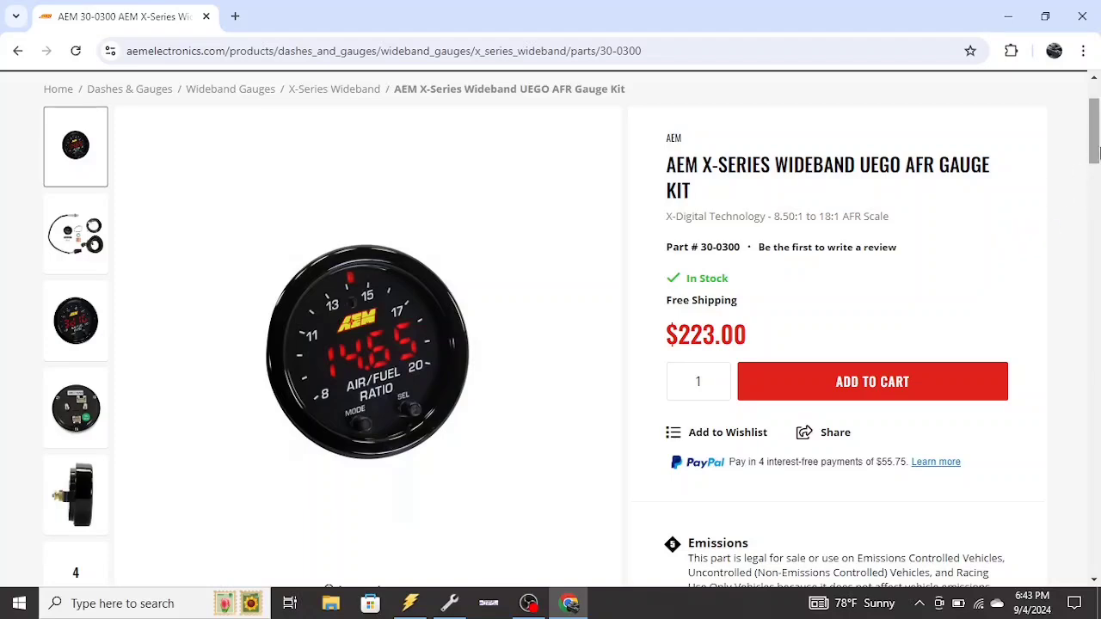
drag(1095, 152, 1094, 148)
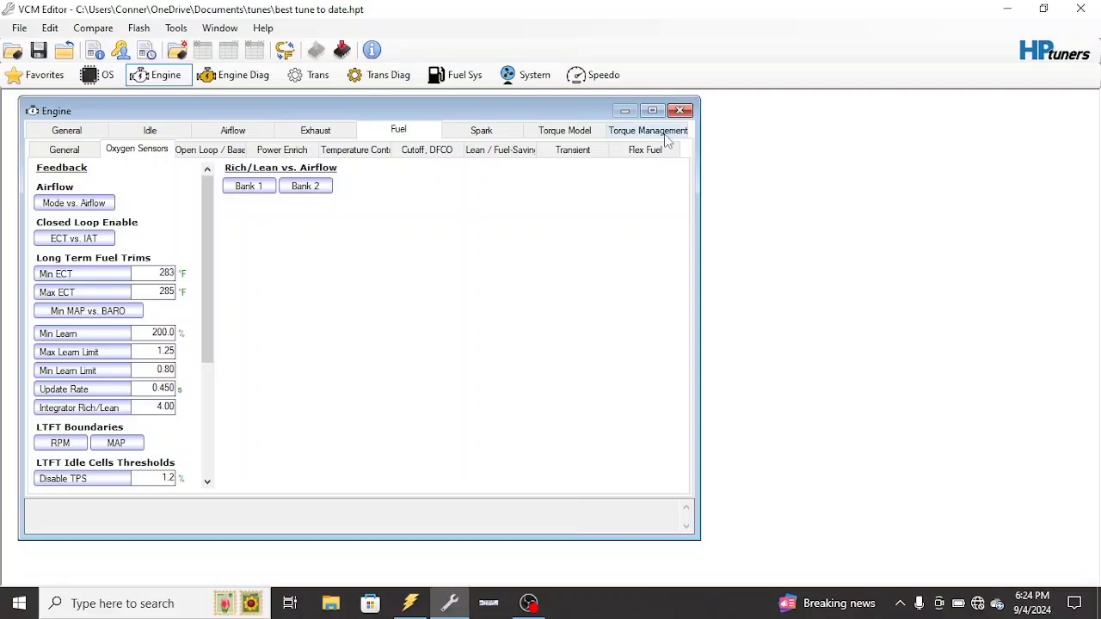
click(664, 136)
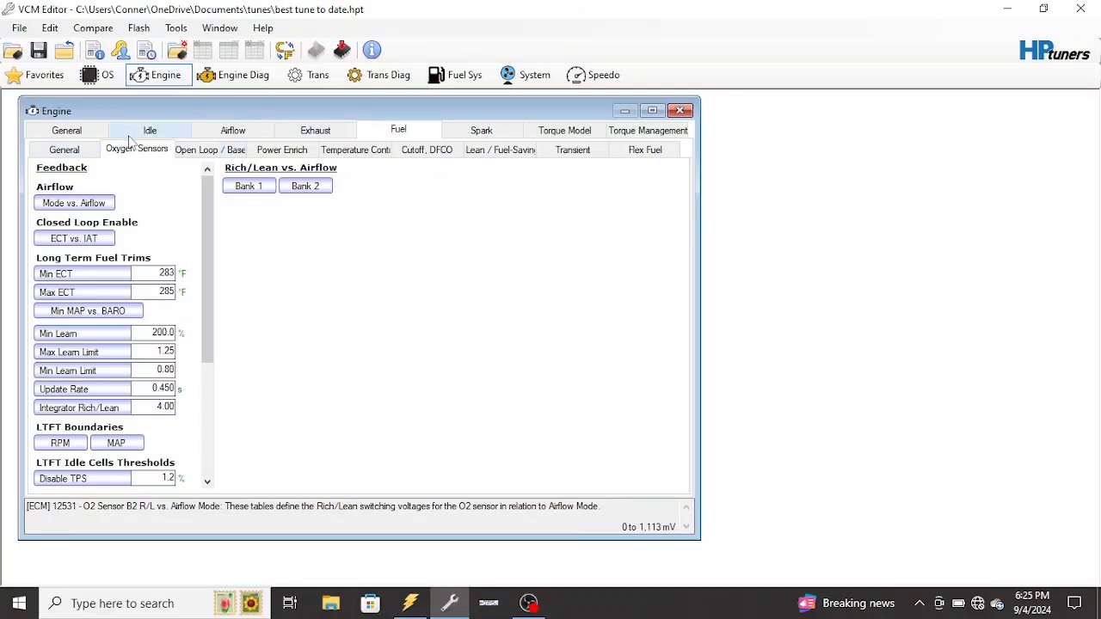
Set every cell after the first in the Closed Loop Enable ECT vs. IAT table to 284 °F and close the table
click(91, 242)
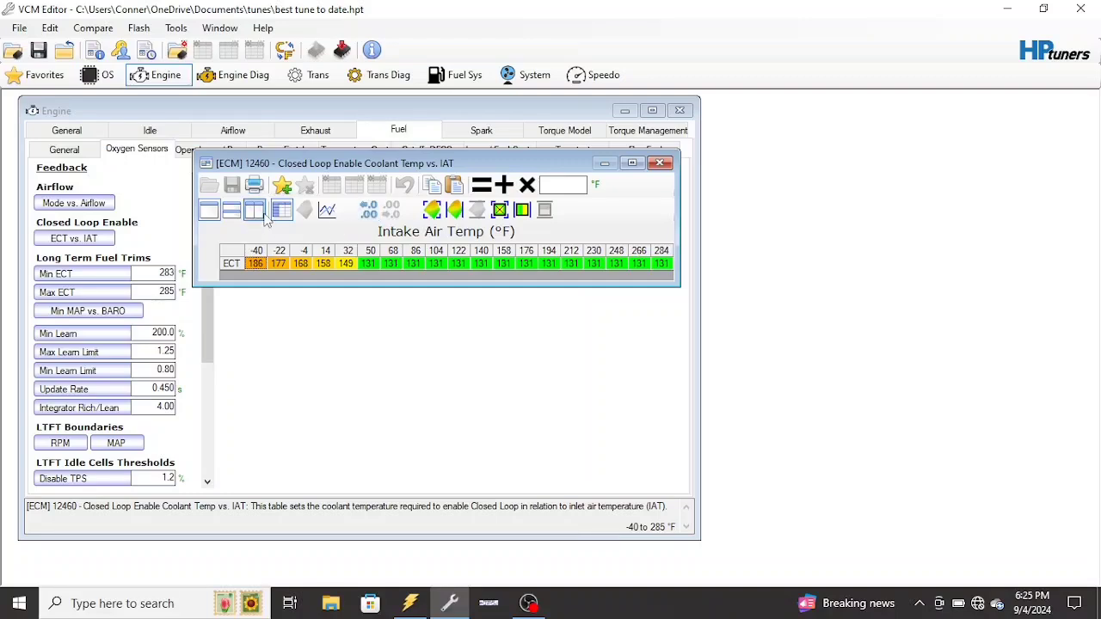
click(242, 250)
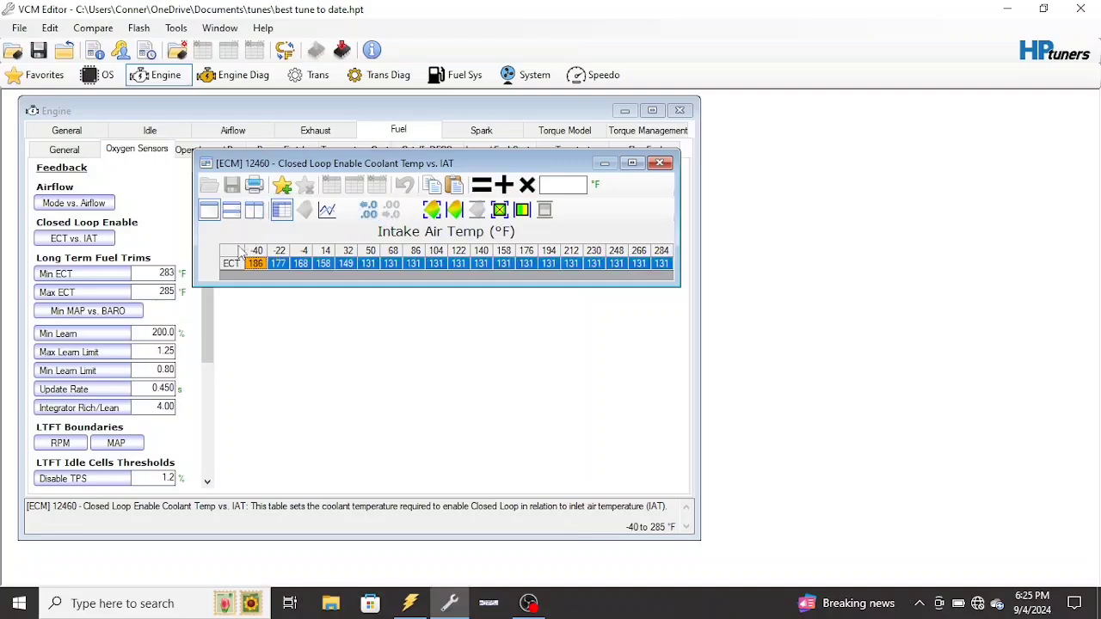
click(569, 182)
text(284)
click(482, 188)
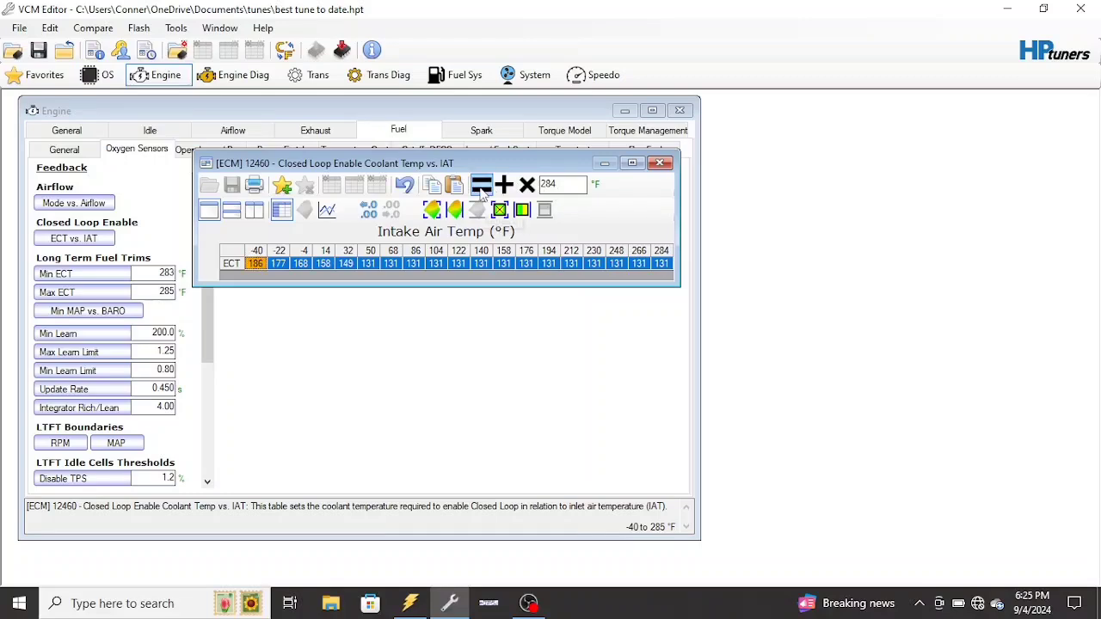
click(659, 165)
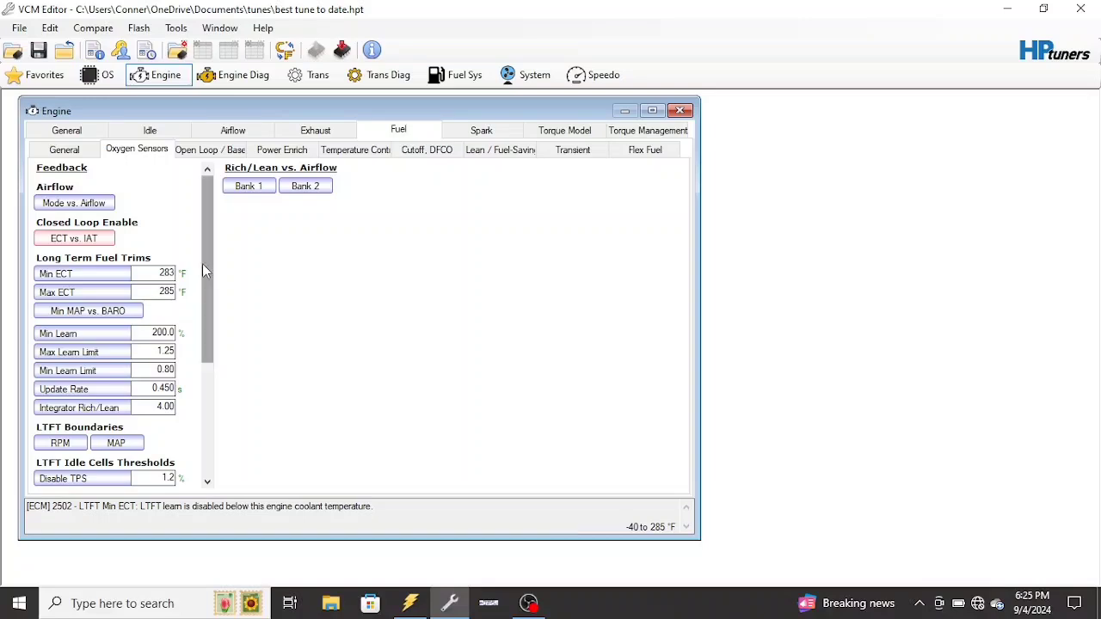
Check the remaining oxygen sensor settings and the catalyst over-temperature protection among the fuel temperature control settings
drag(208, 287, 229, 410)
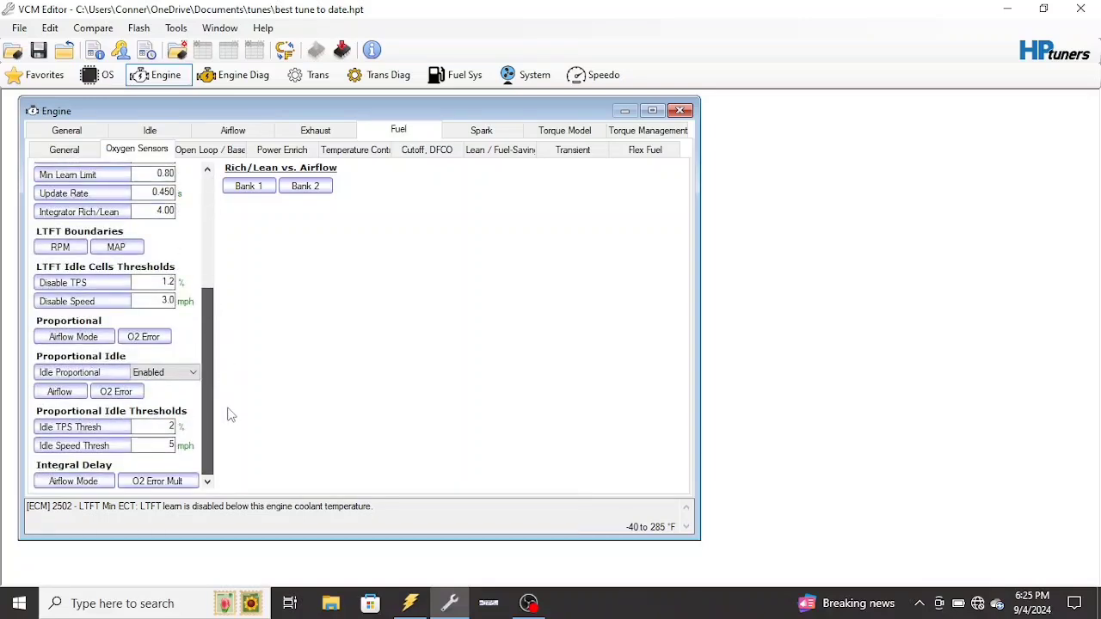
click(356, 150)
click(422, 153)
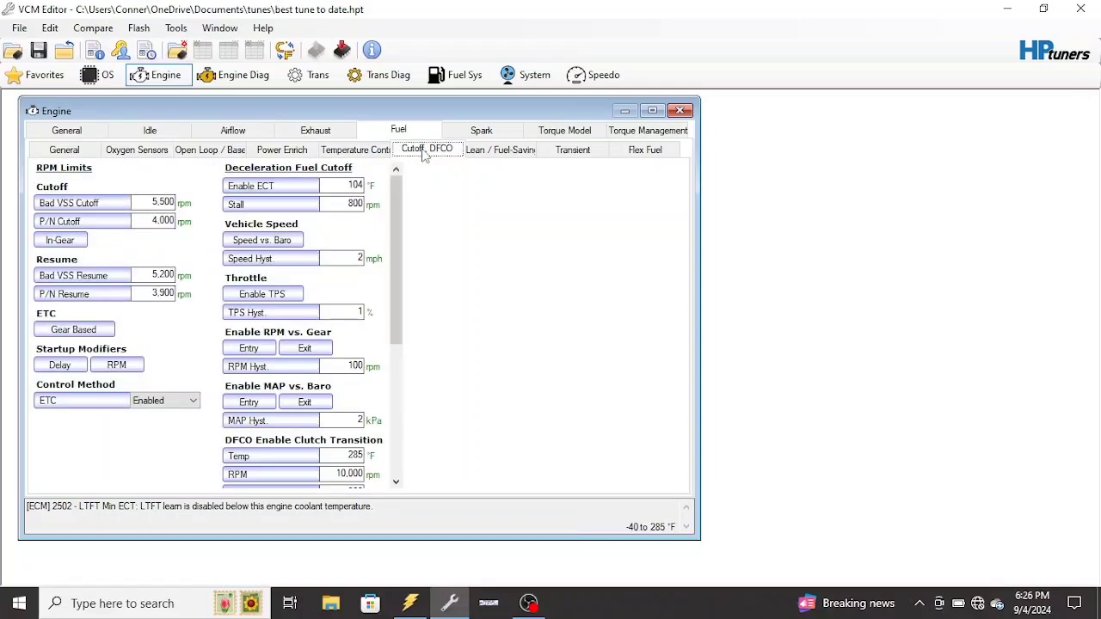
click(349, 153)
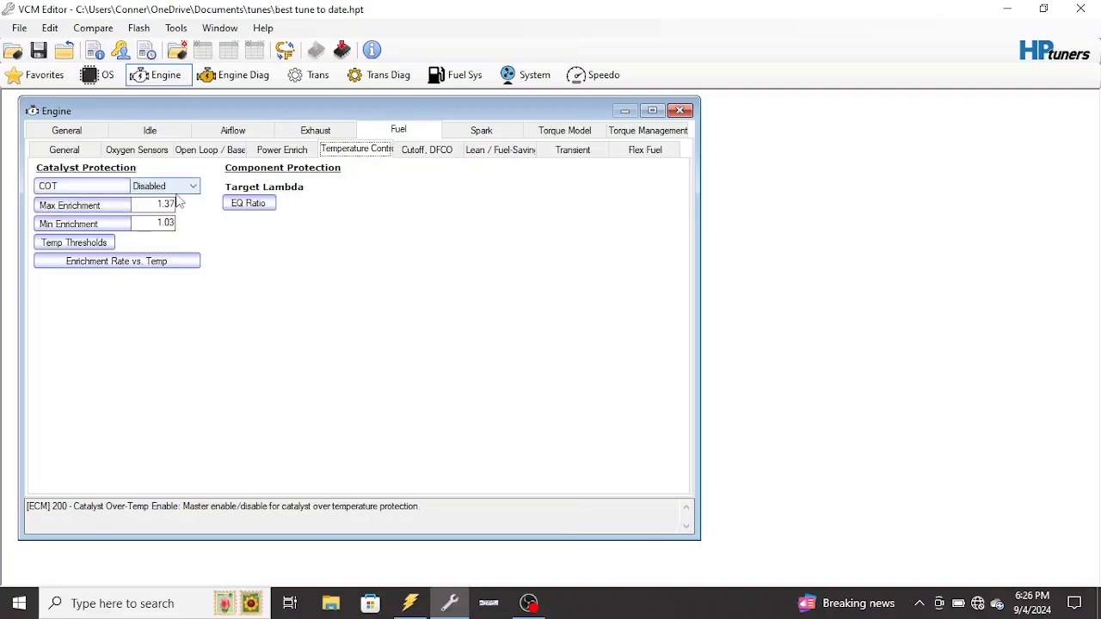
Set the Deceleration Fuel Cutoff Enable ECT to 284 °F in the fuel cutoff settings
click(434, 157)
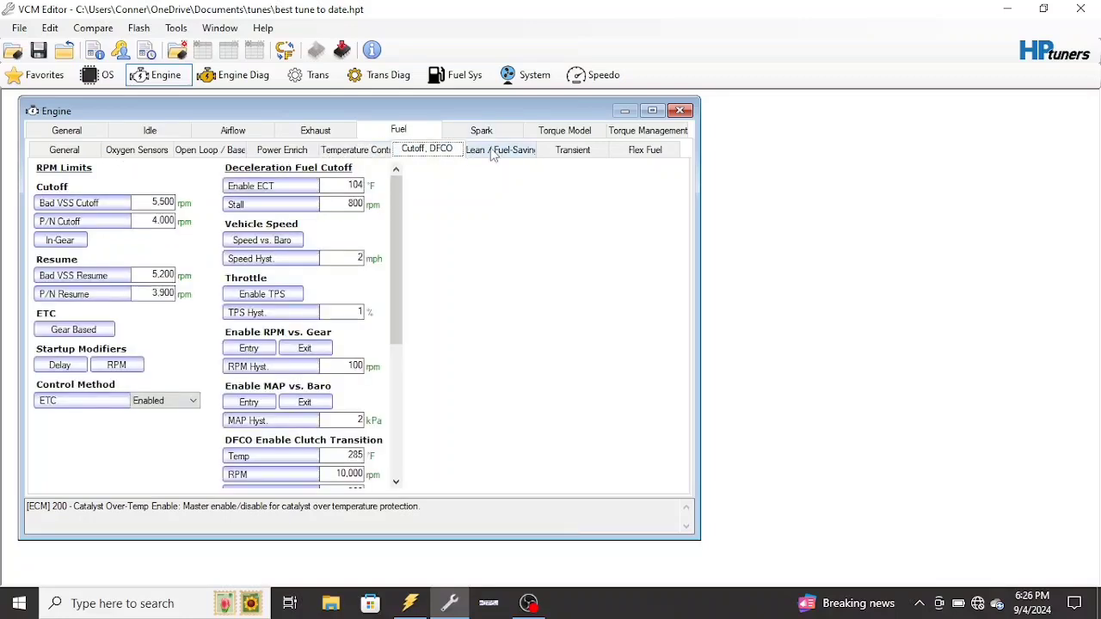
click(349, 184)
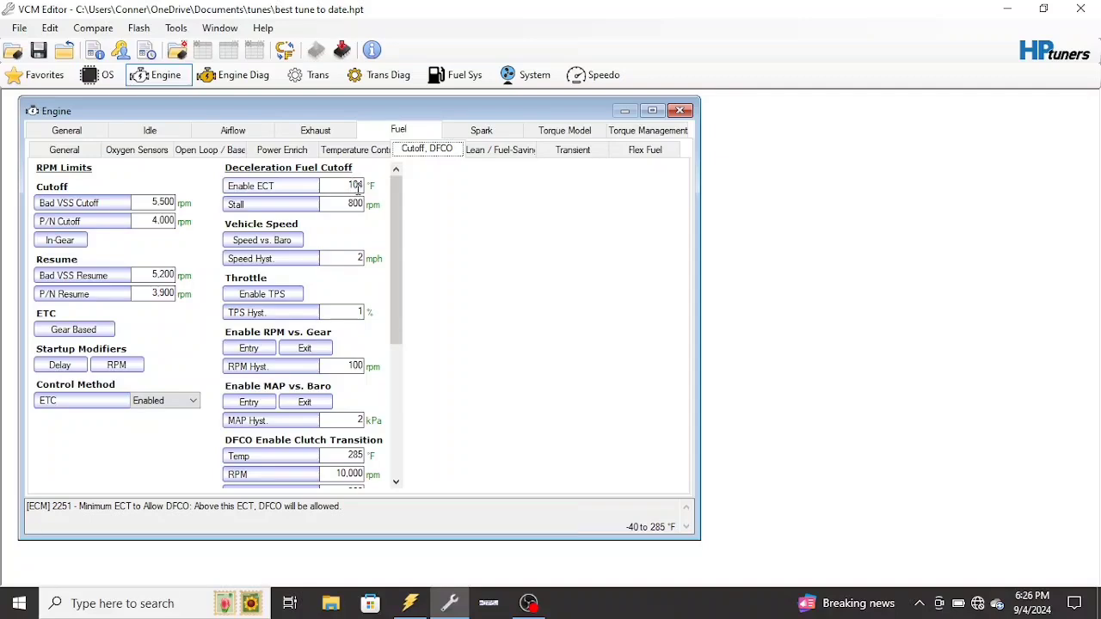
click(362, 188)
key(BackSpace)
text(28)
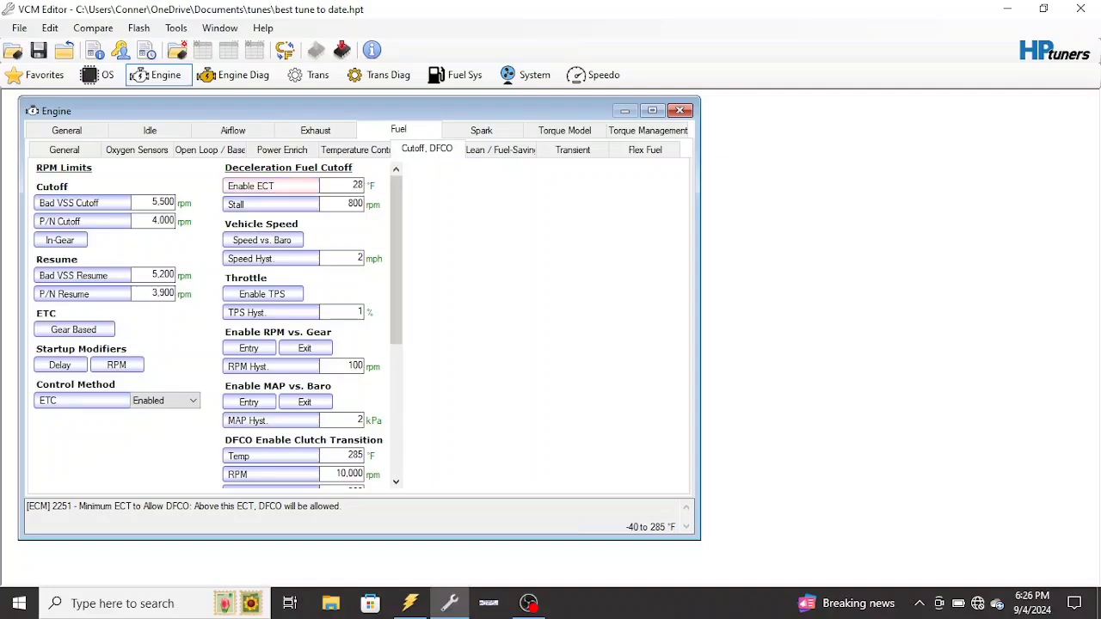
text(4)
key(Tab)
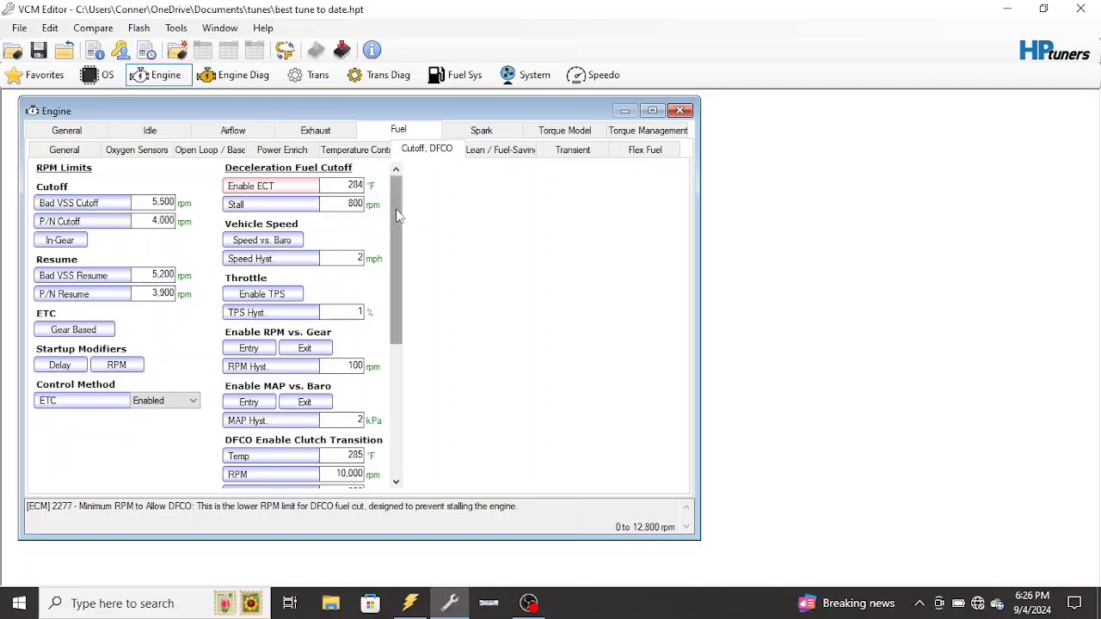
Set the Deceleration Fuel Cutoff Stall value to 12000 rpm
drag(396, 209, 396, 209)
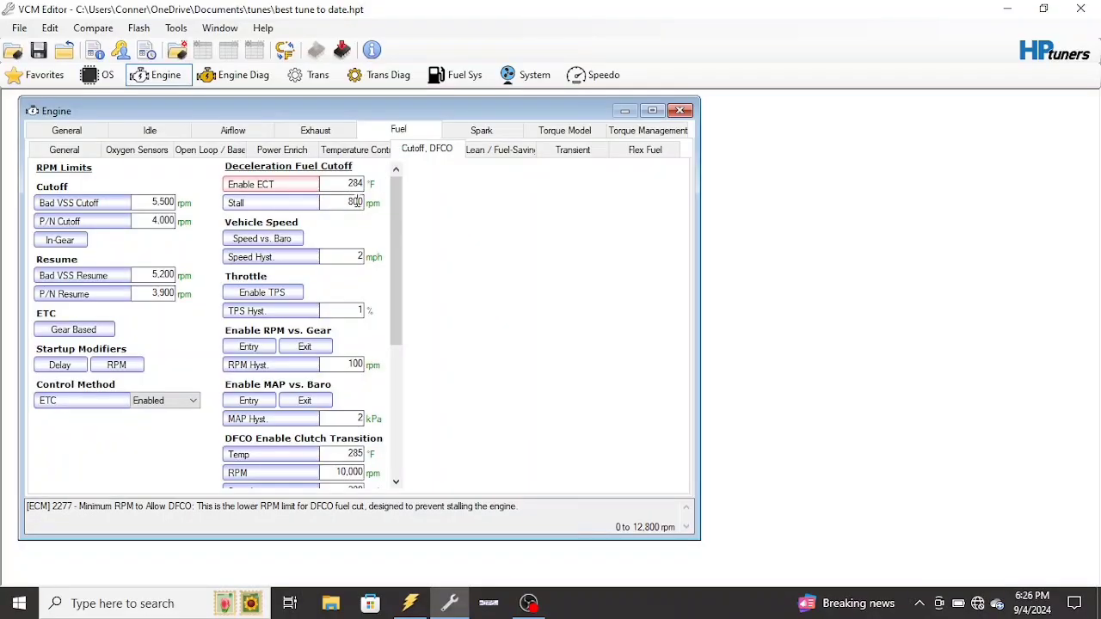
click(356, 203)
text(120)
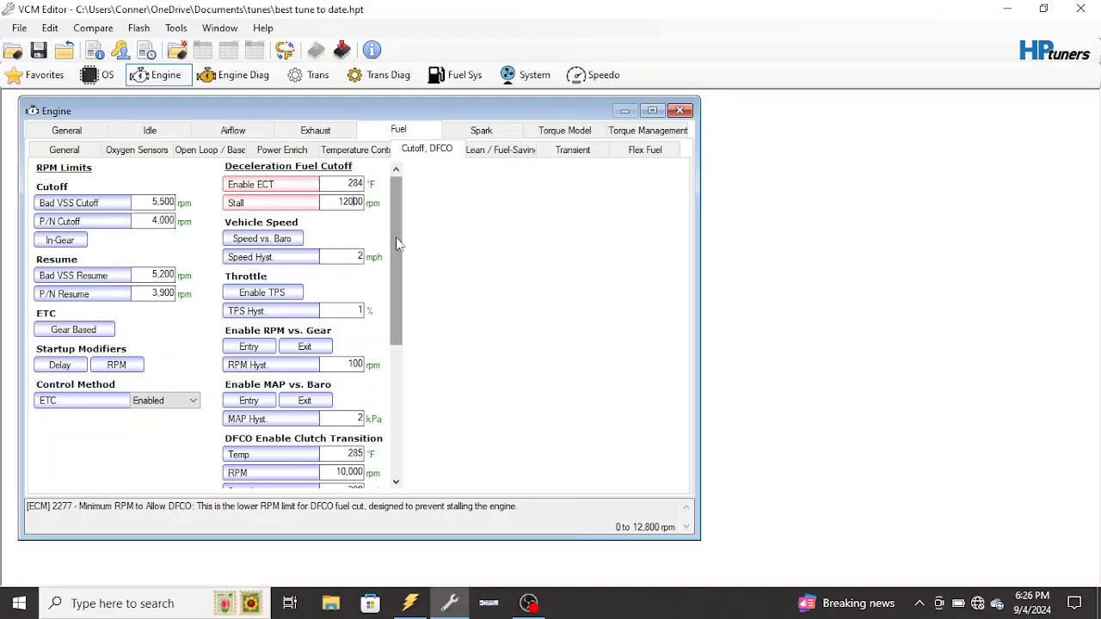
drag(396, 244, 379, 202)
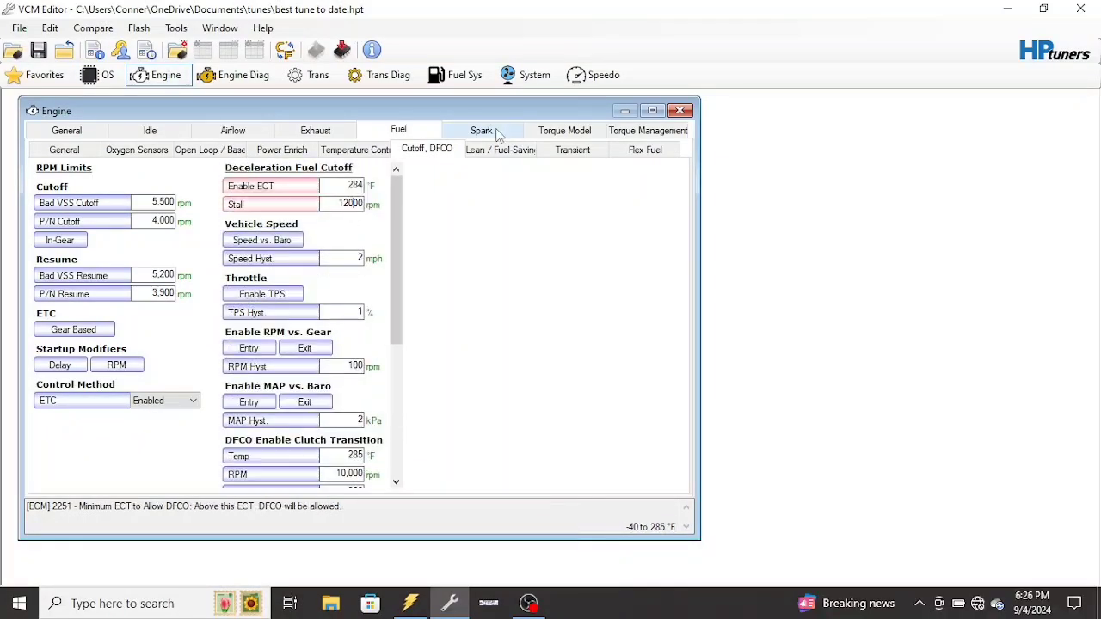
Set the steady-state Hi/Lo MAP Thresh to 104 kPa in the engine's dynamic airflow settings
click(225, 149)
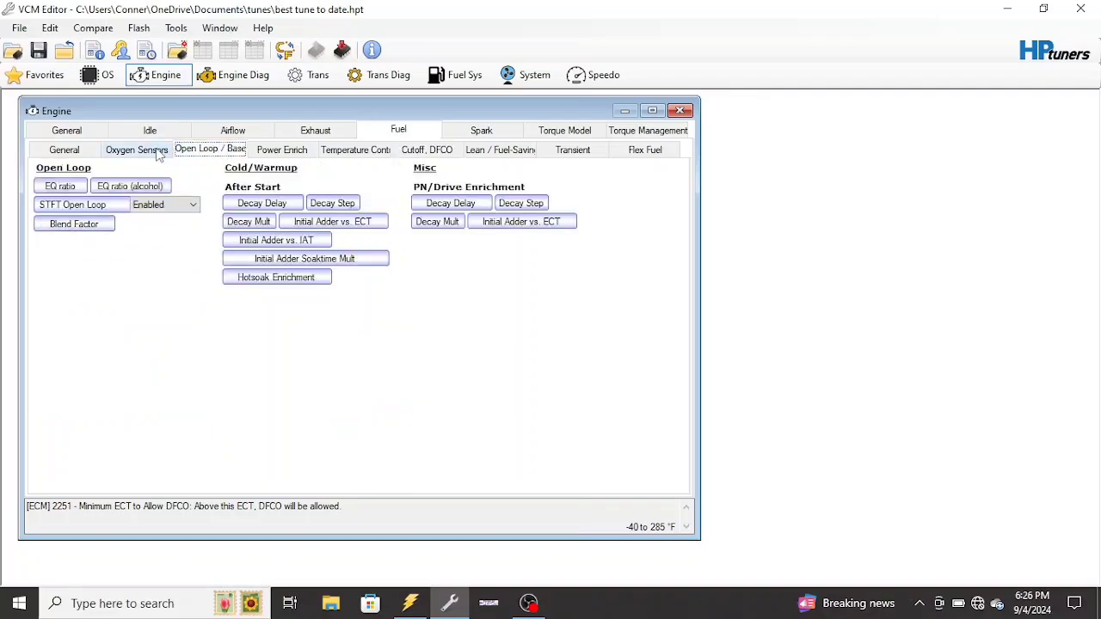
click(160, 153)
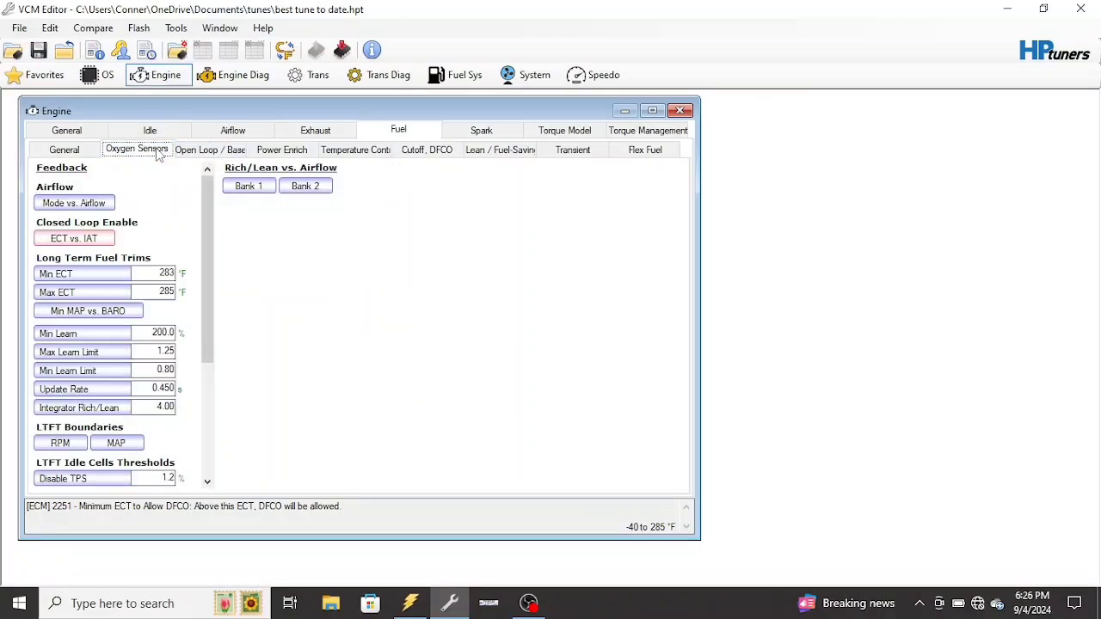
click(60, 151)
click(227, 133)
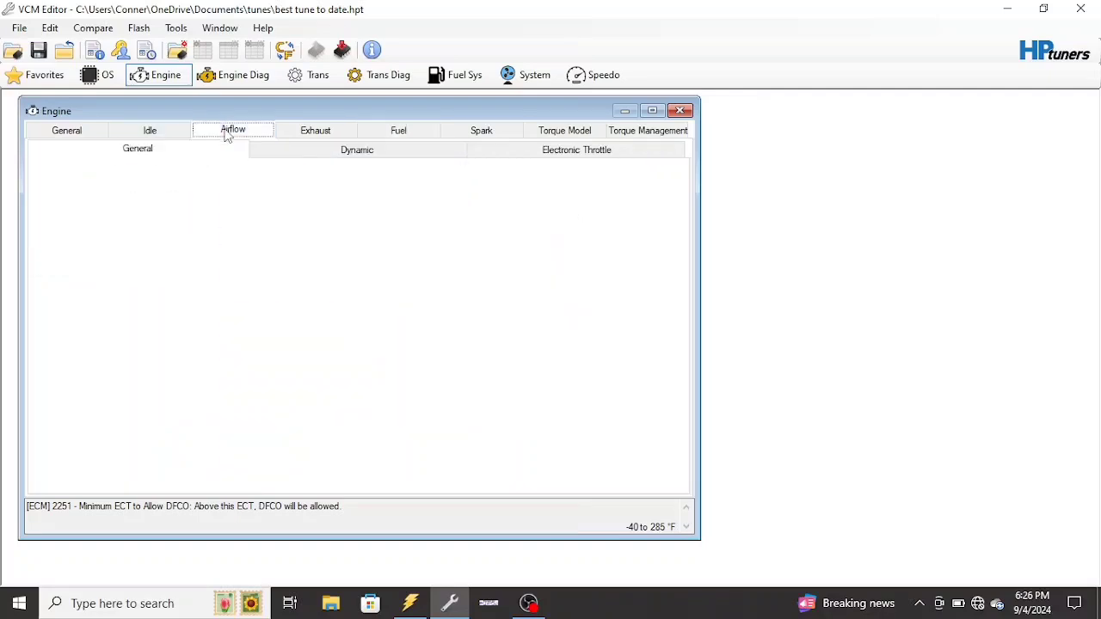
click(318, 156)
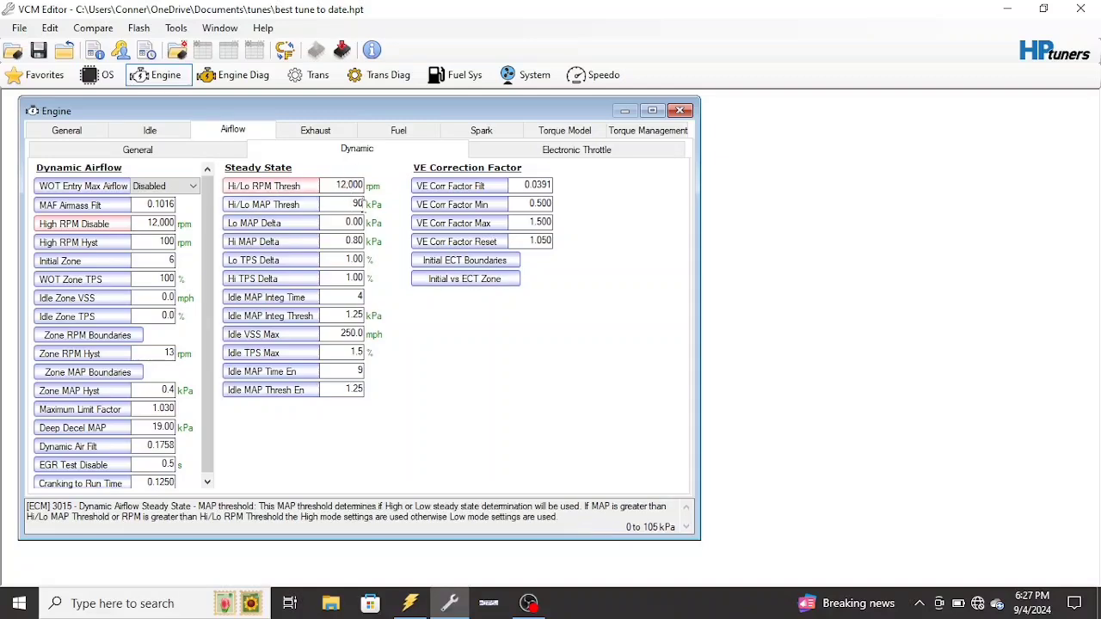
key(BackSpace)
key(BackSpace)
text(104)
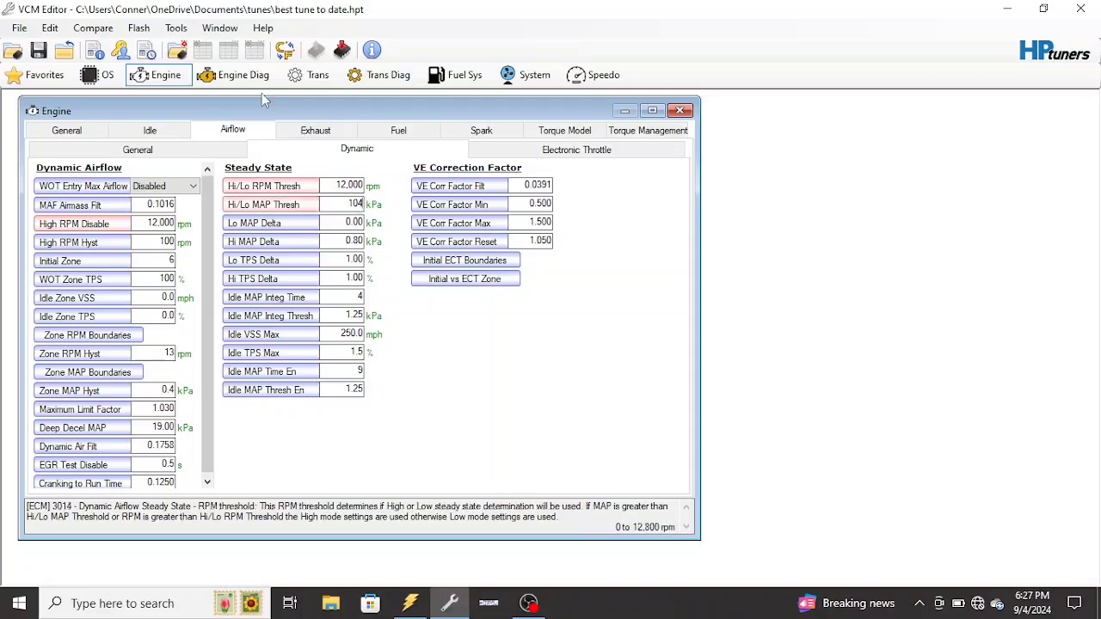
Disable SES for P0103 in the engine's diagnostic trouble codes and set its error mode to MIL on First Error
click(245, 78)
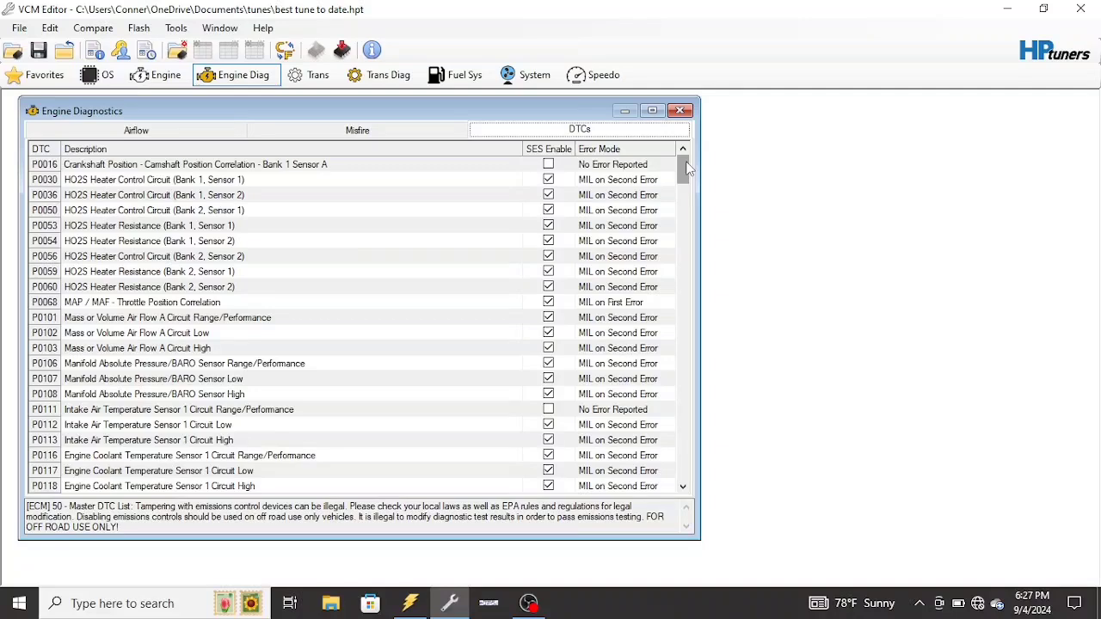
scroll(687, 169, down, 2)
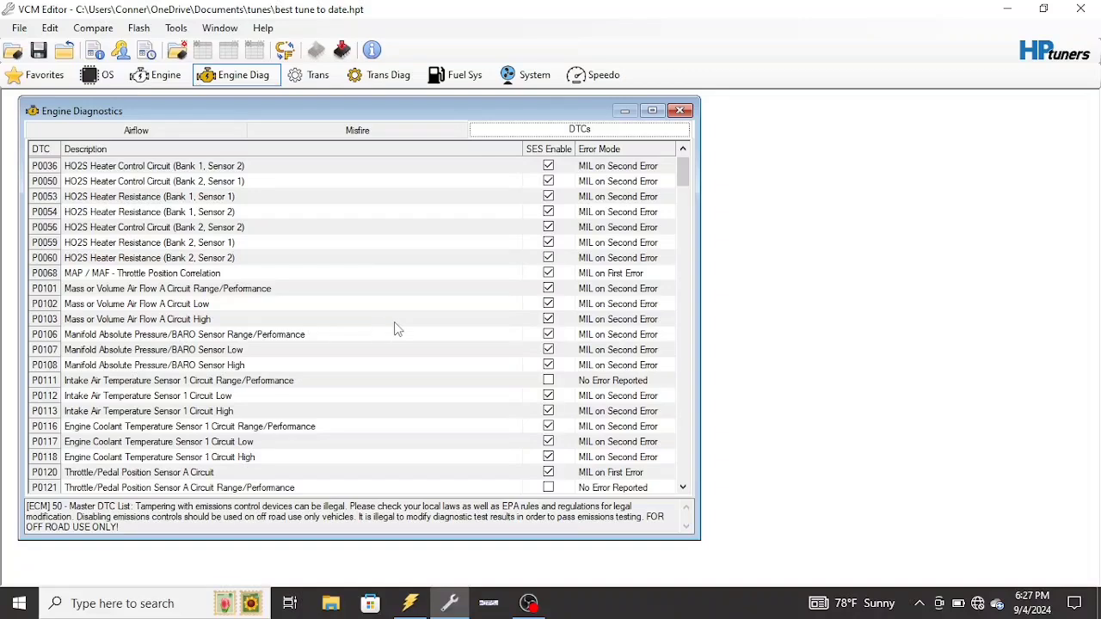
click(548, 320)
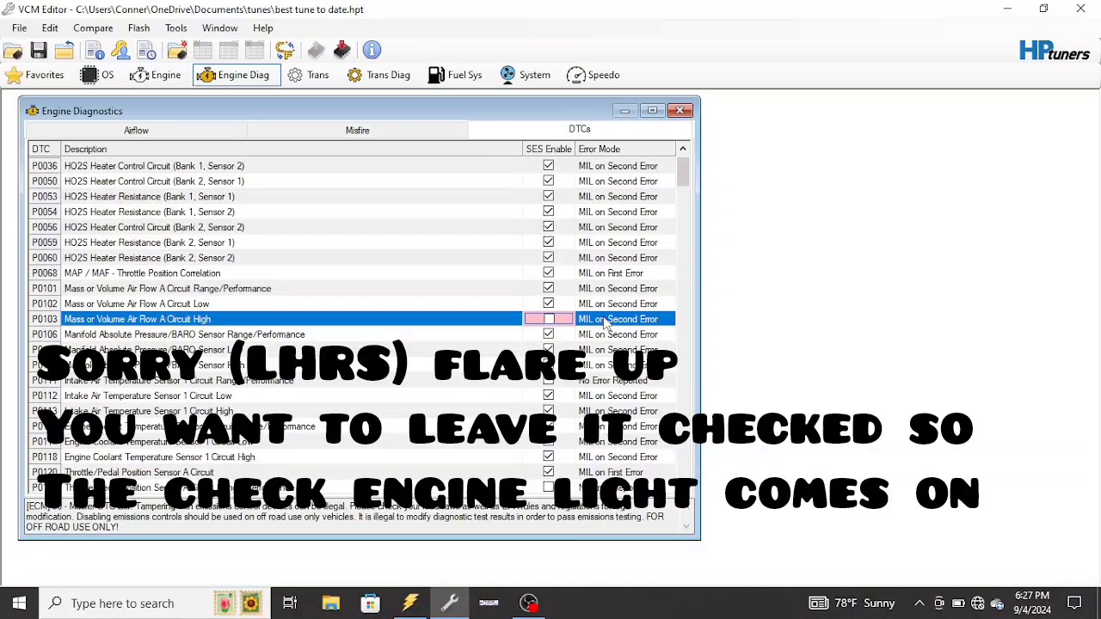
click(668, 319)
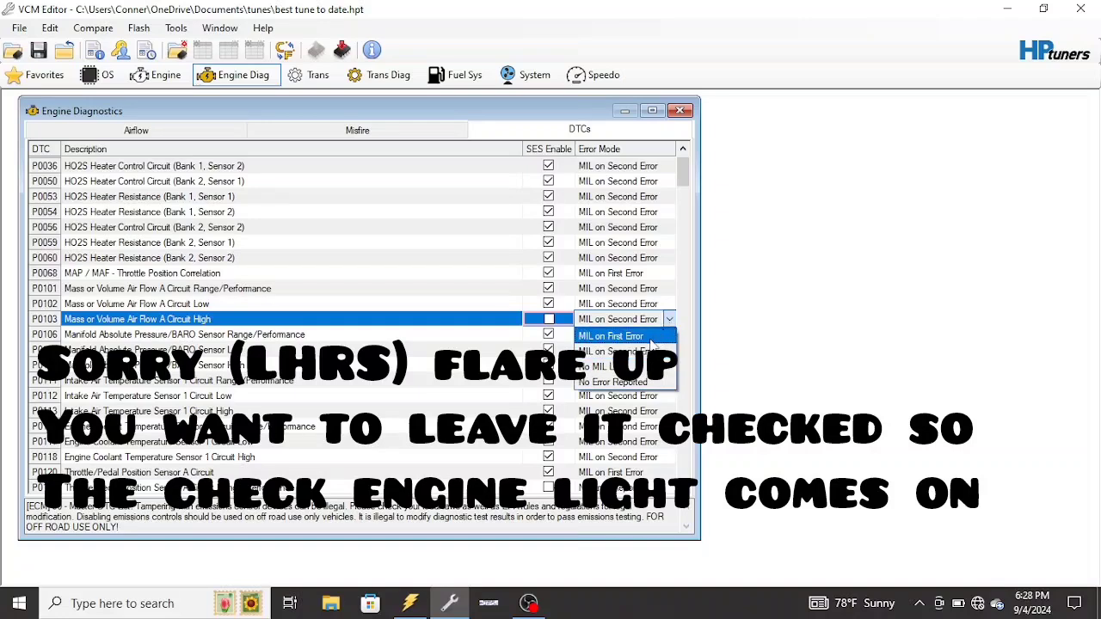
click(615, 336)
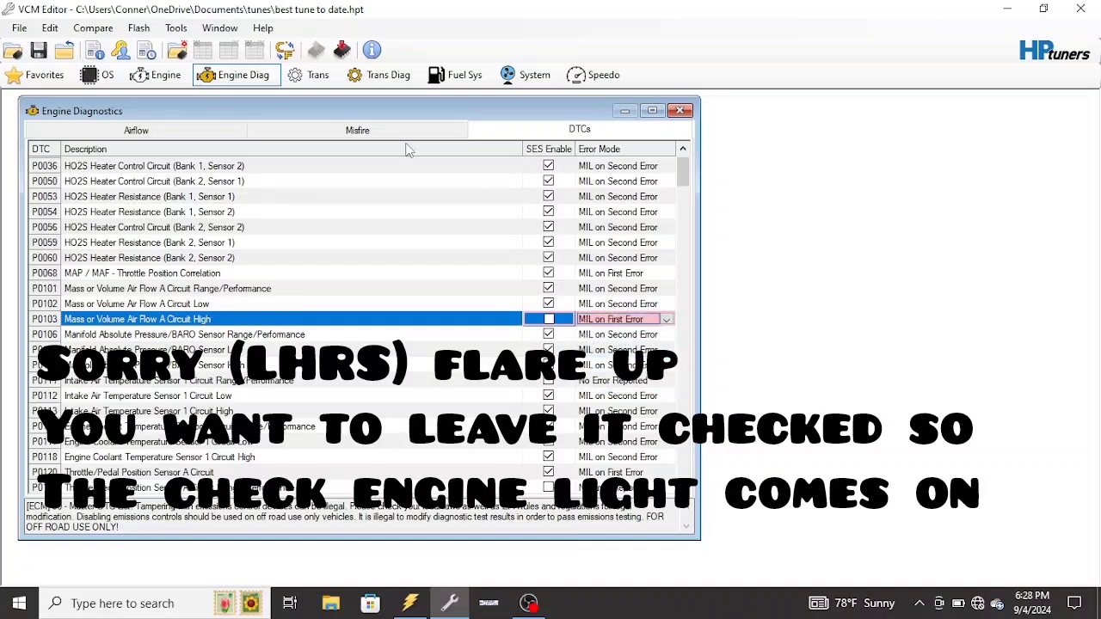
Set the mass airflow sensor's MAF Frequency Fail High to 1 kHz in the airflow diagnostics
click(167, 132)
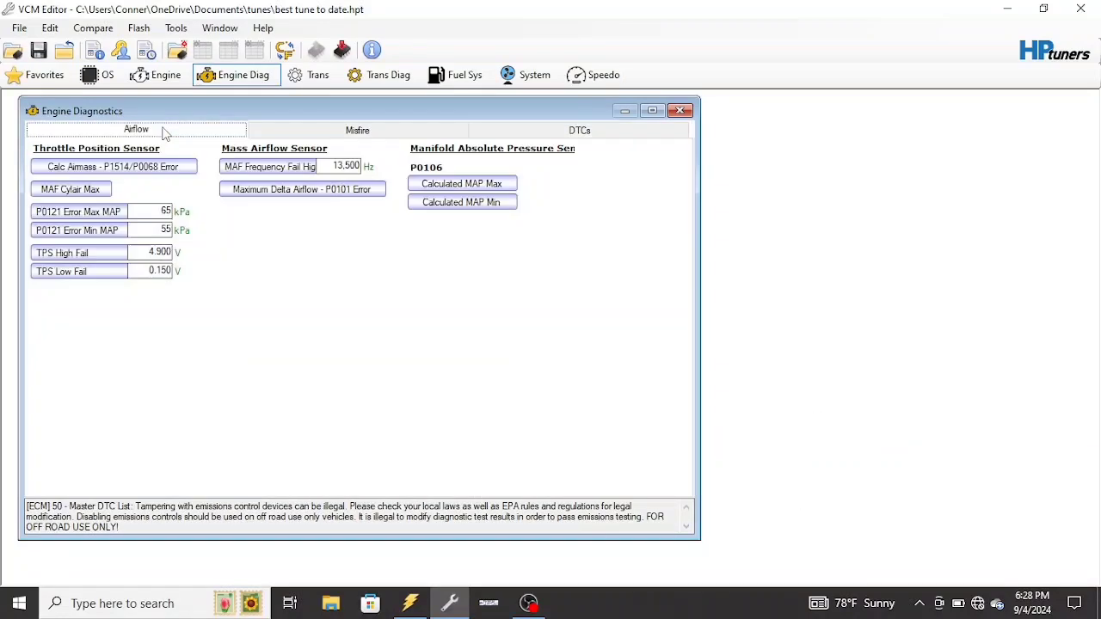
click(362, 166)
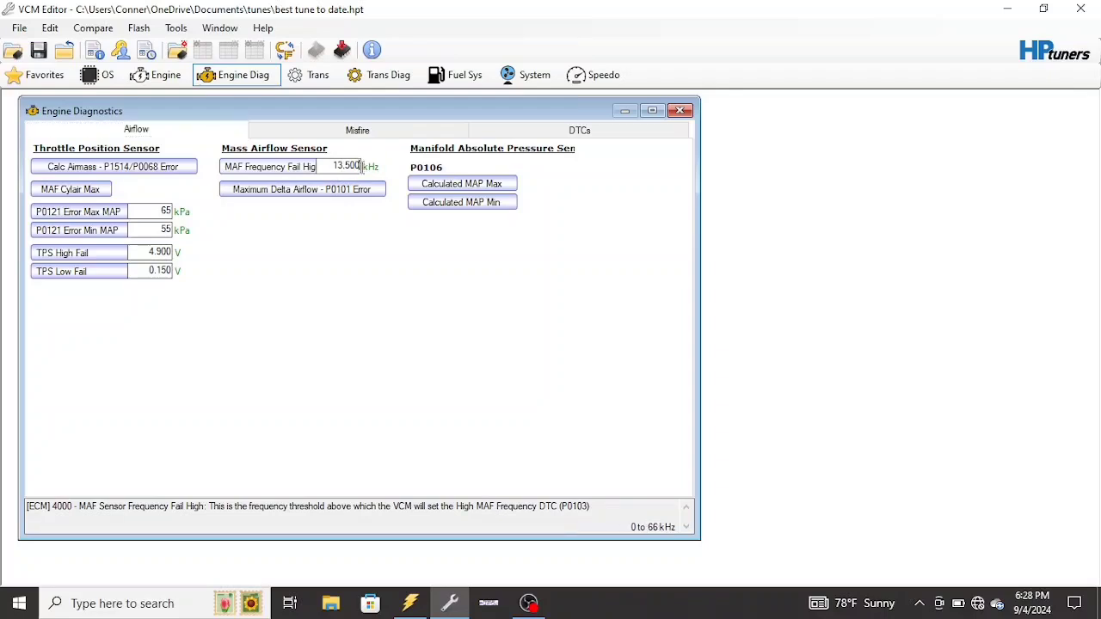
key(BackSpace)
key(BackSpace)
key(BackSpace)
key(BackSpace)
key(BackSpace)
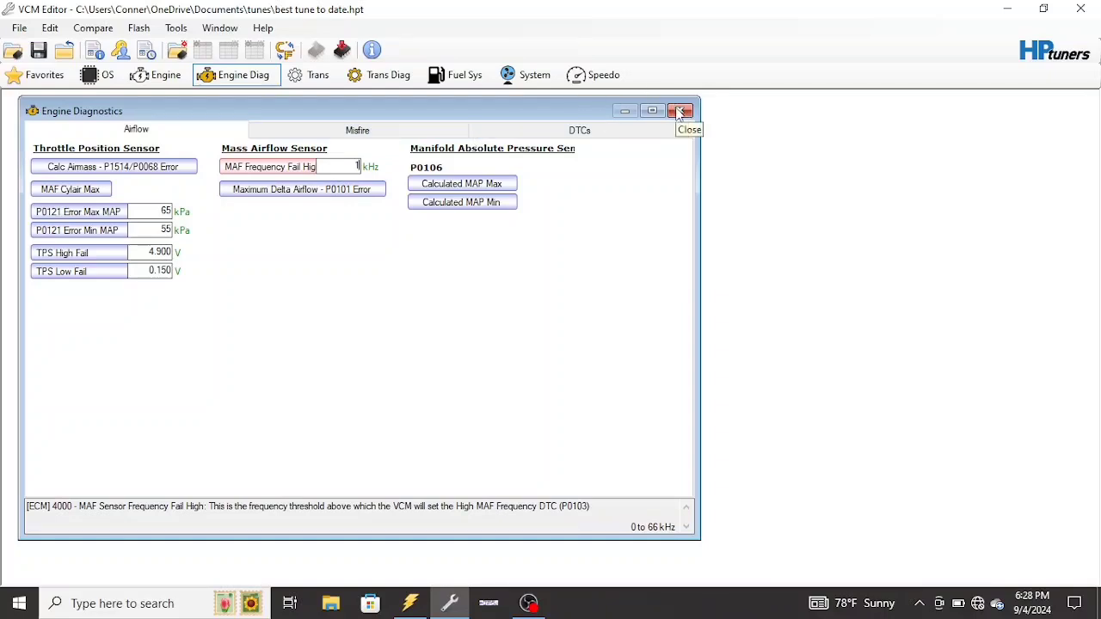
Close the engine diagnostics window and switch to VCM Scanner
click(680, 111)
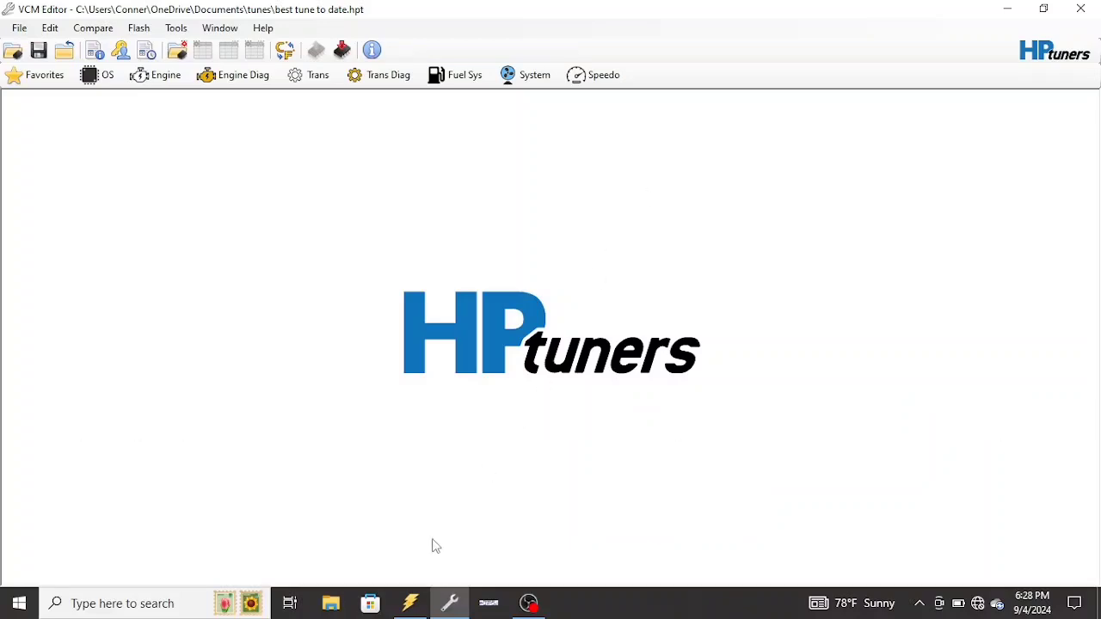
click(423, 565)
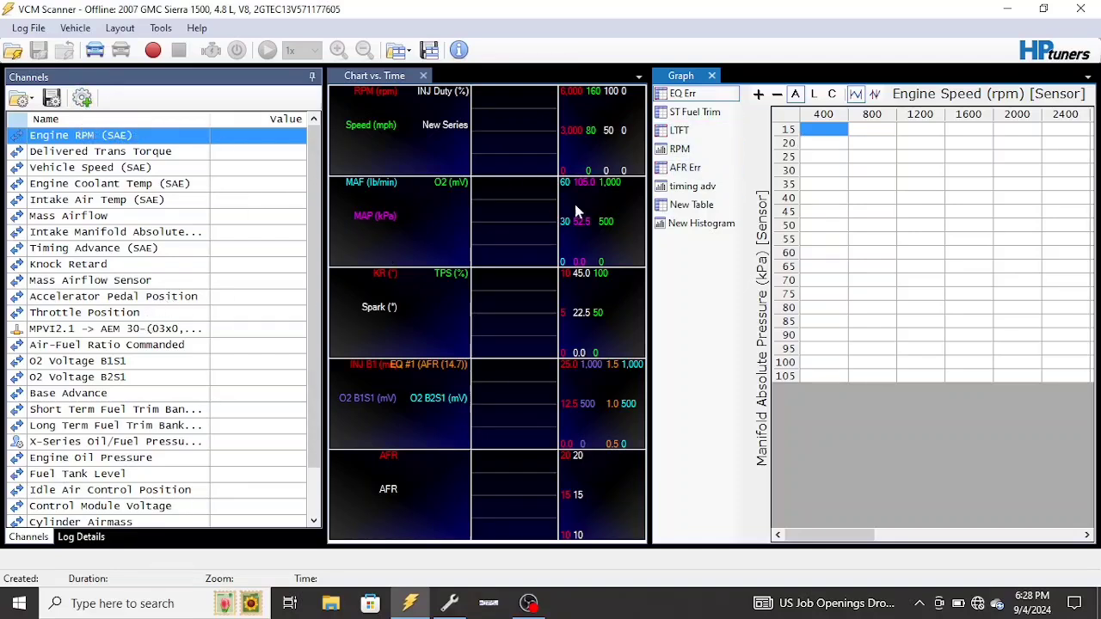
right_click(688, 100)
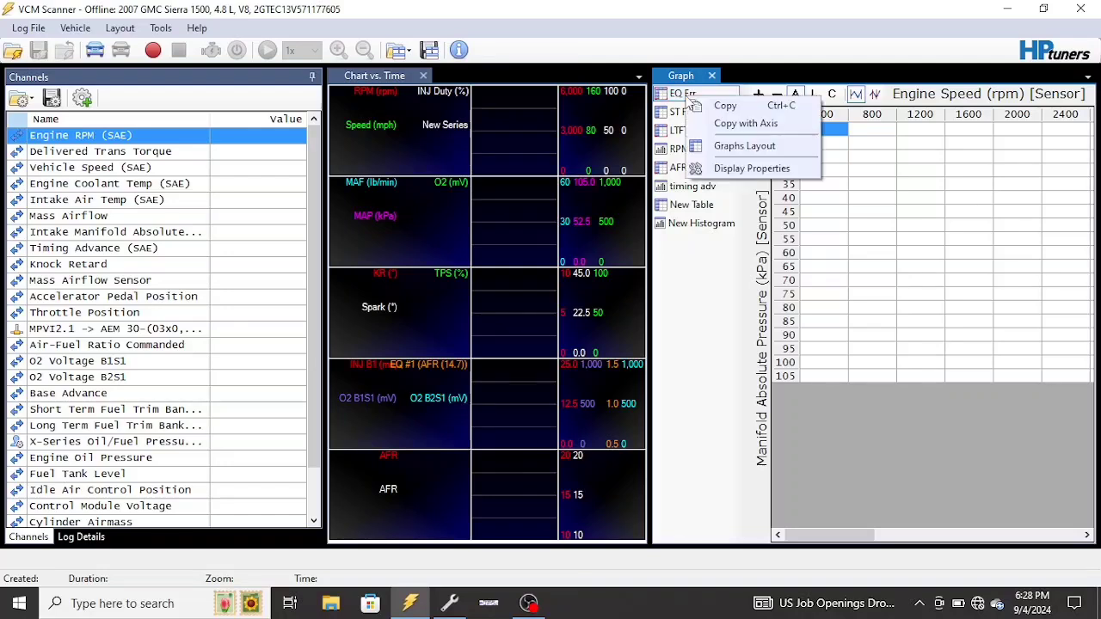
click(727, 173)
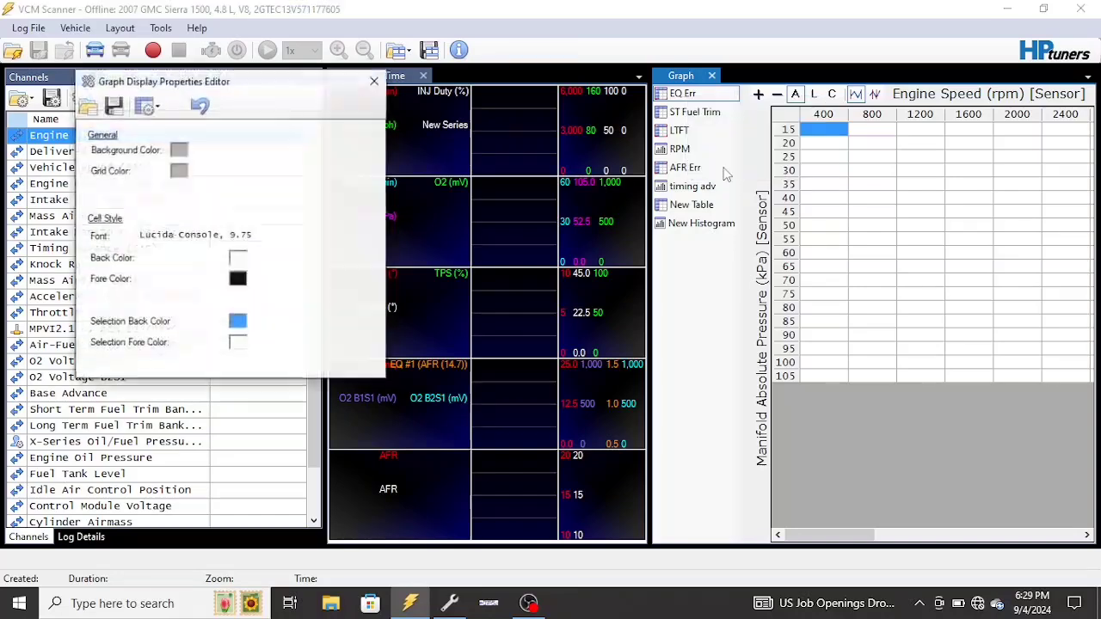
click(374, 81)
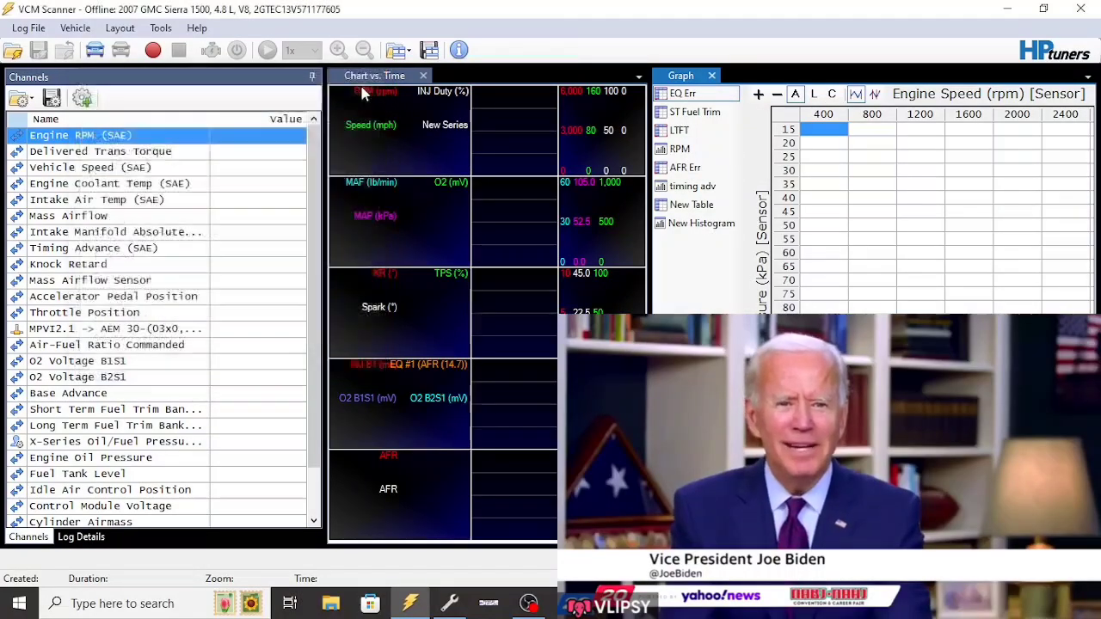
Open the graph layout editor for the EQ Err table
right_click(677, 95)
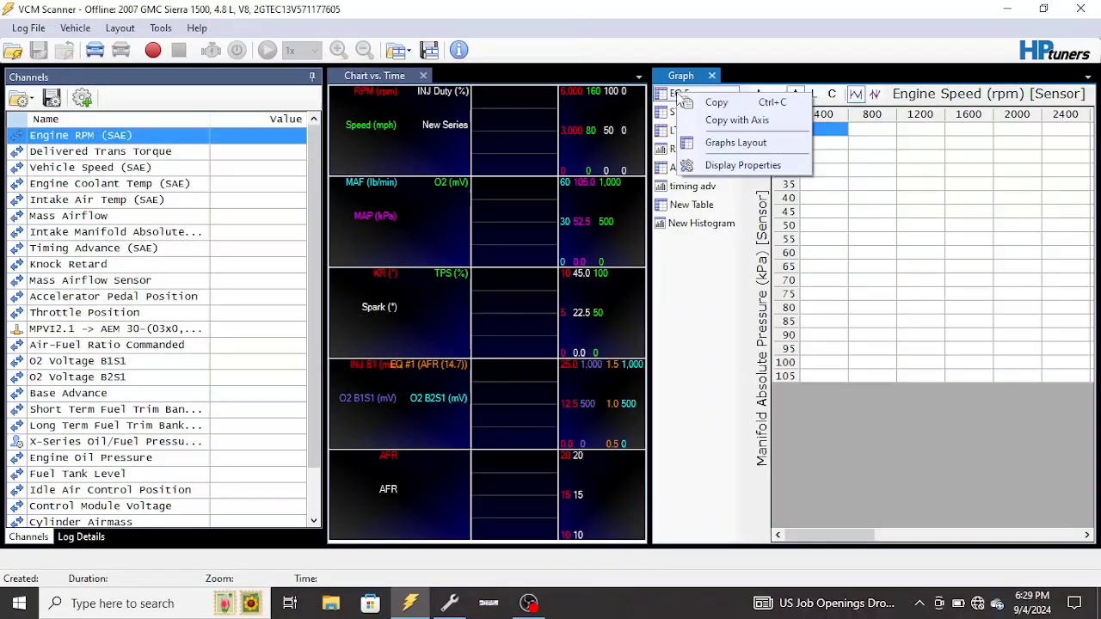
click(719, 146)
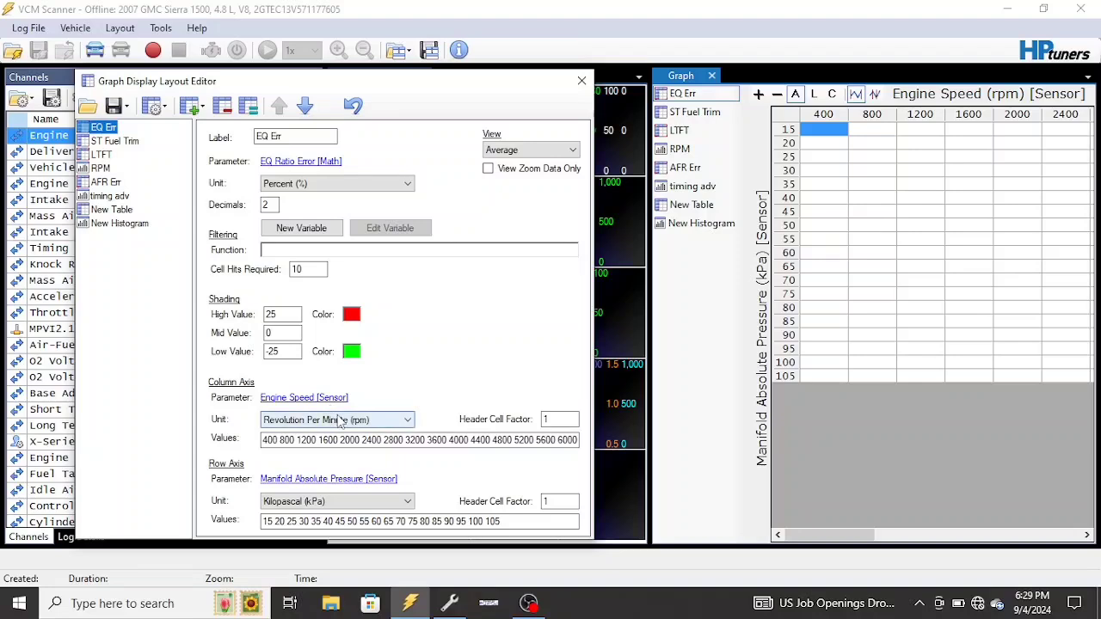
Switch to VCM Editor and copy the column axis labels from the Primary VE table in the engine's general airflow settings
click(460, 604)
click(159, 75)
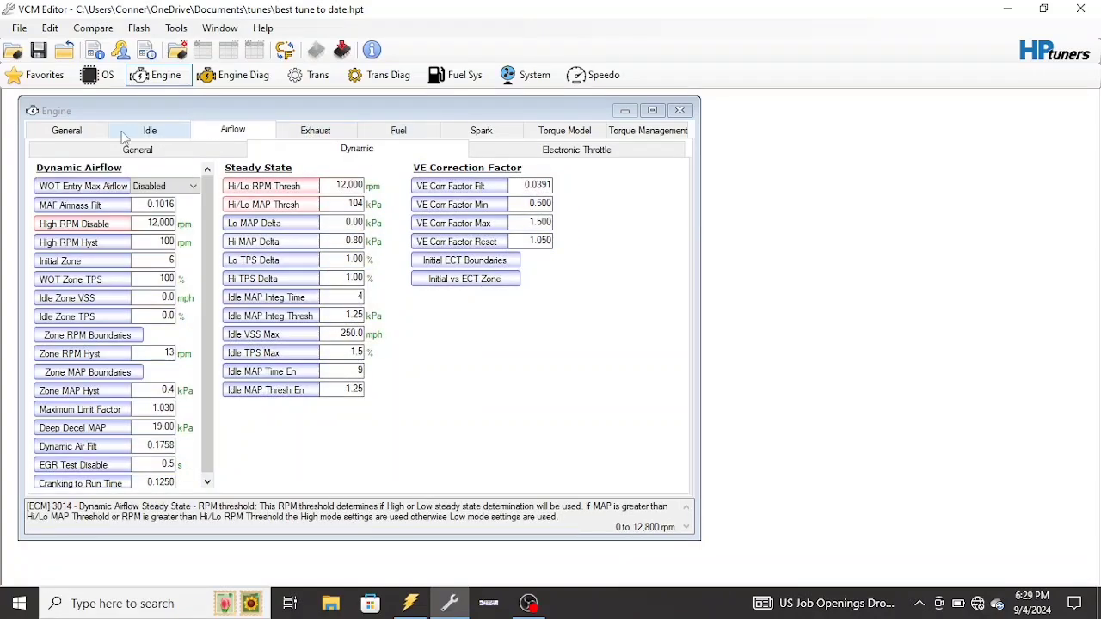
click(399, 130)
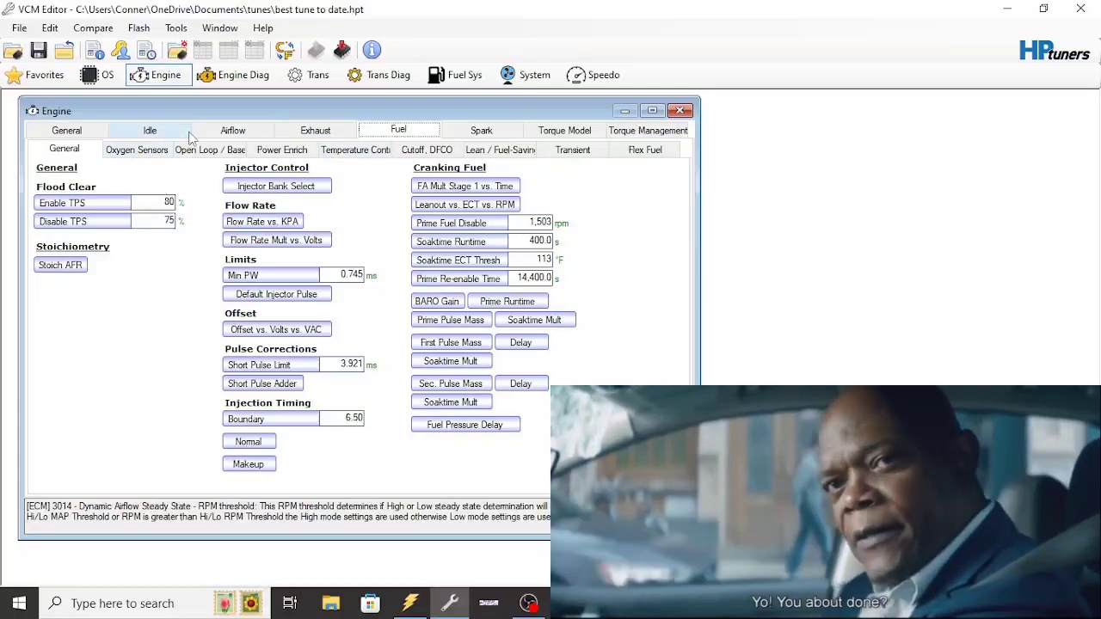
click(142, 150)
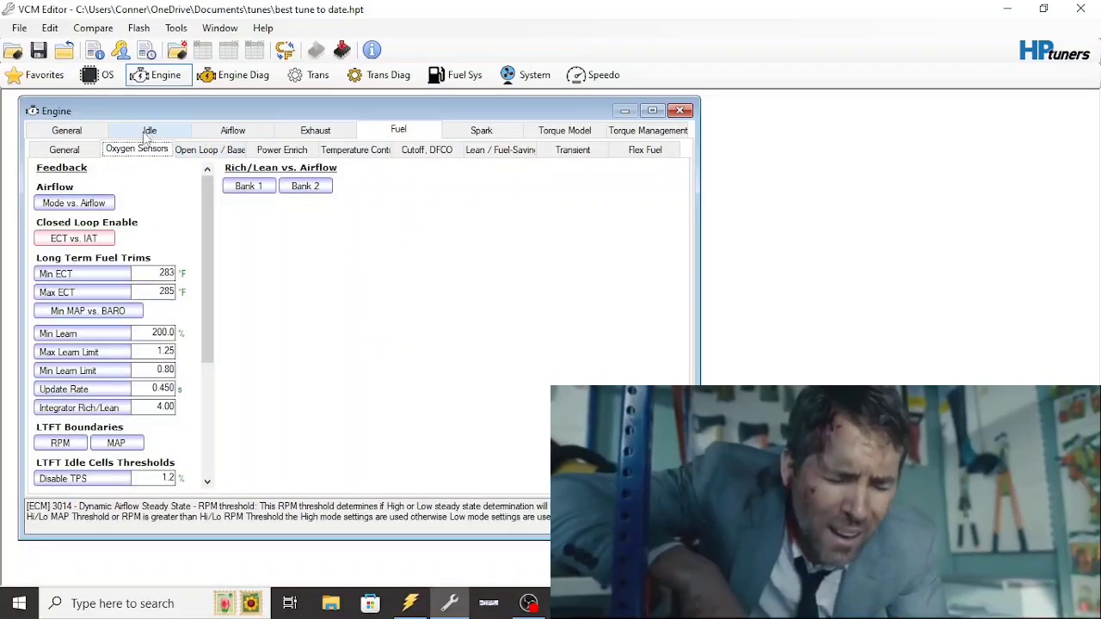
click(88, 130)
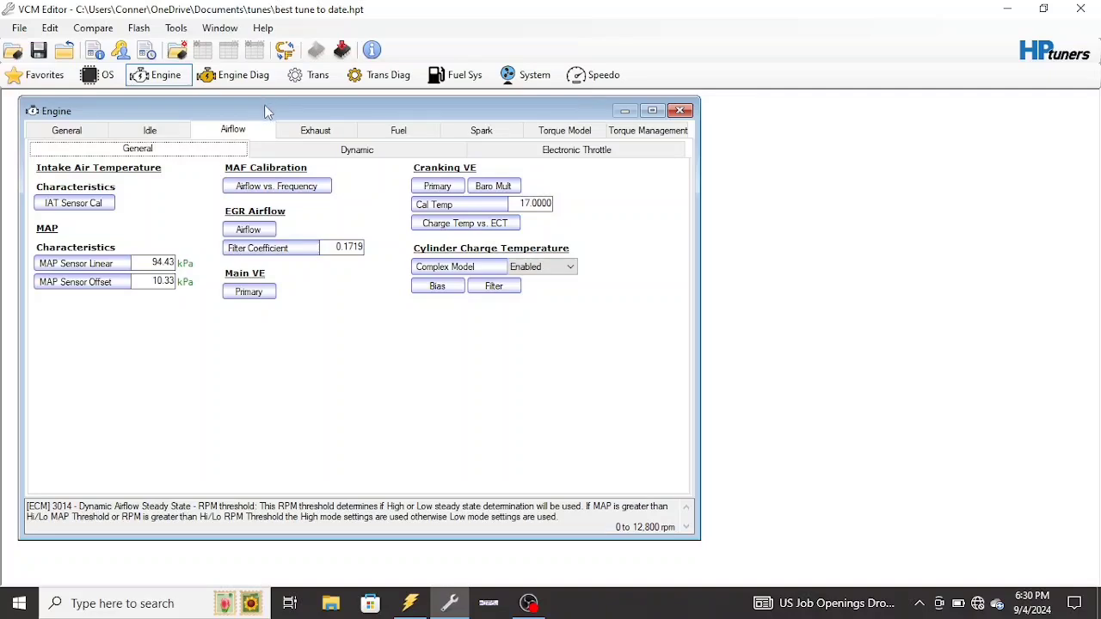
click(256, 294)
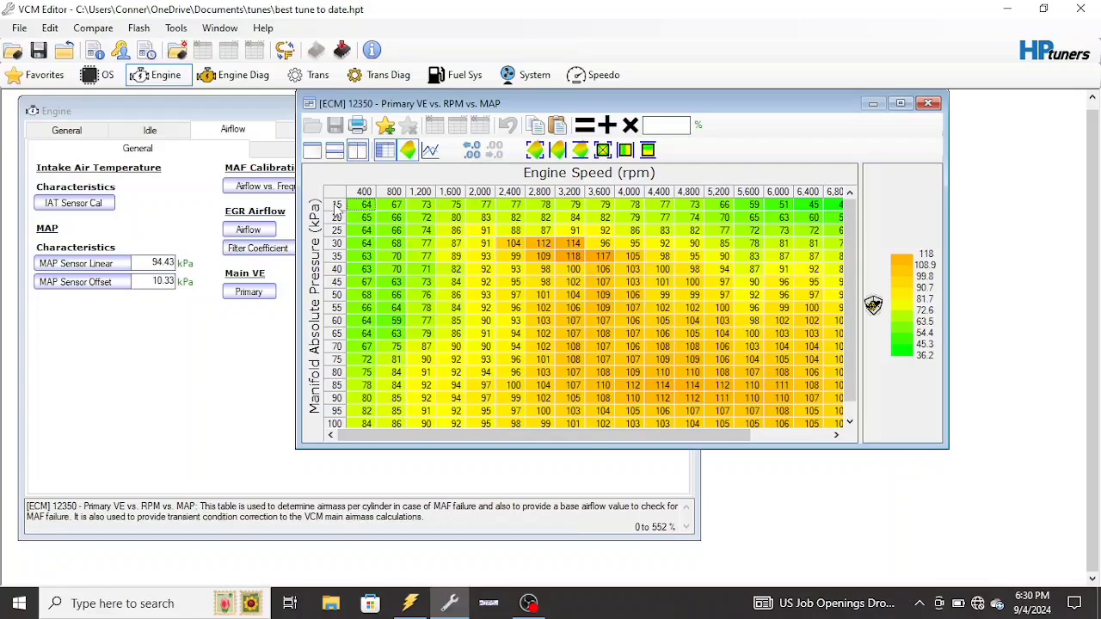
right_click(338, 204)
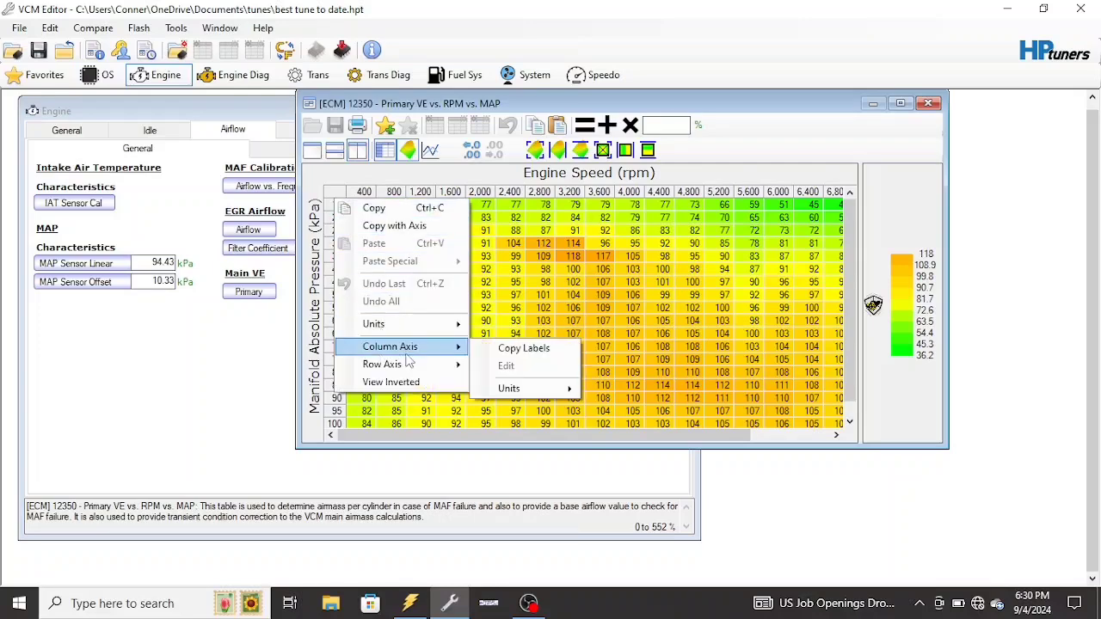
click(516, 348)
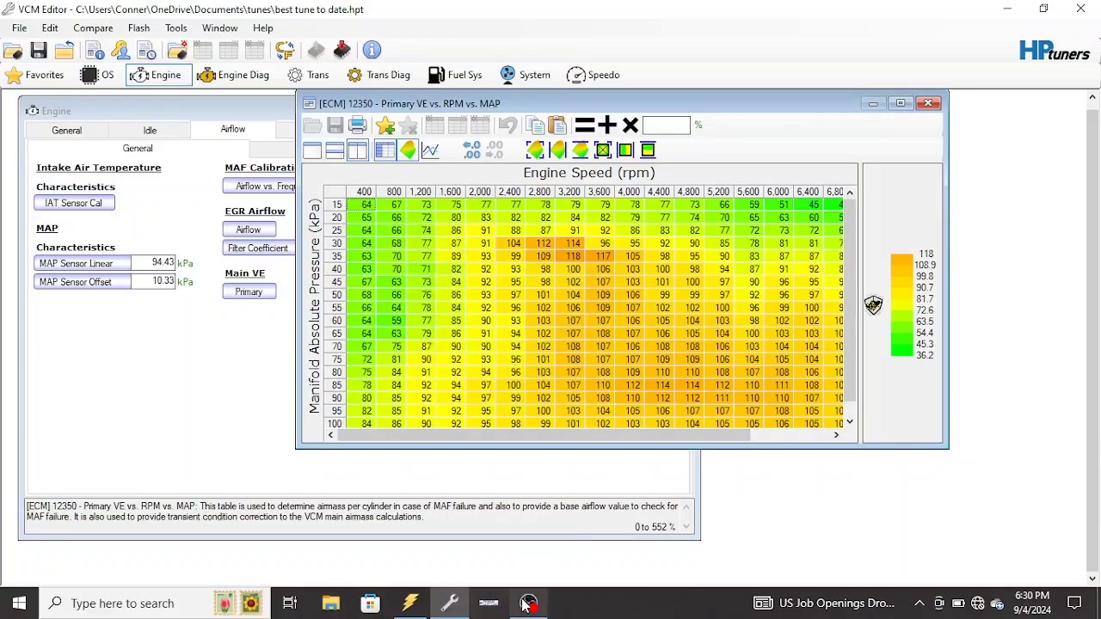
Compare the EQ Err axis values in VCM Scanner with the Primary VE table's axes in VCM Editor, and close the layout editor
click(421, 608)
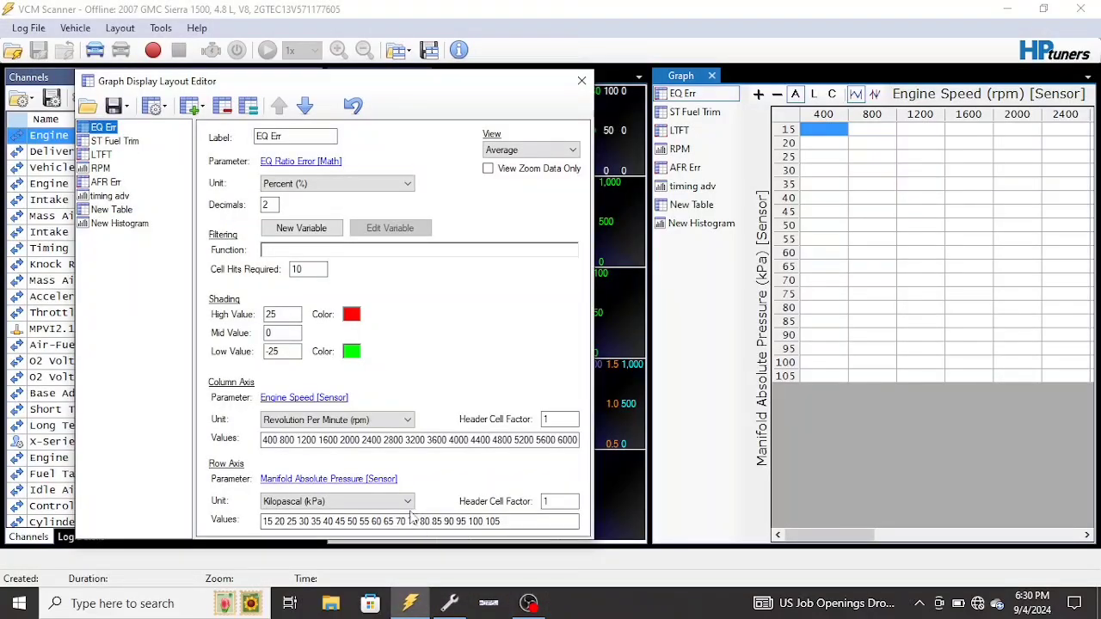
click(362, 439)
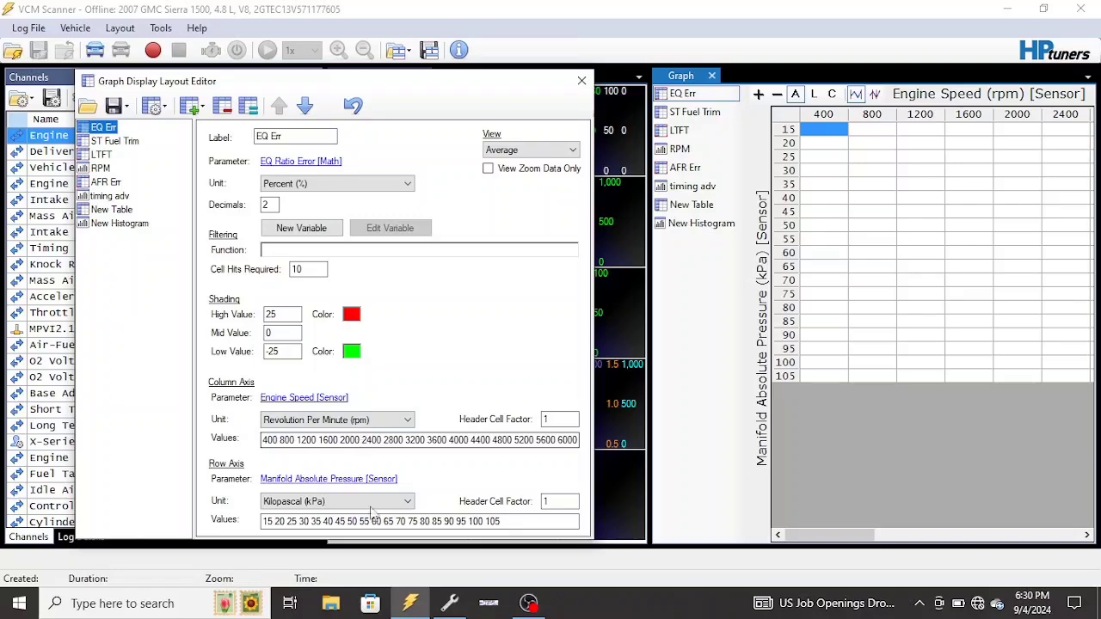
click(453, 605)
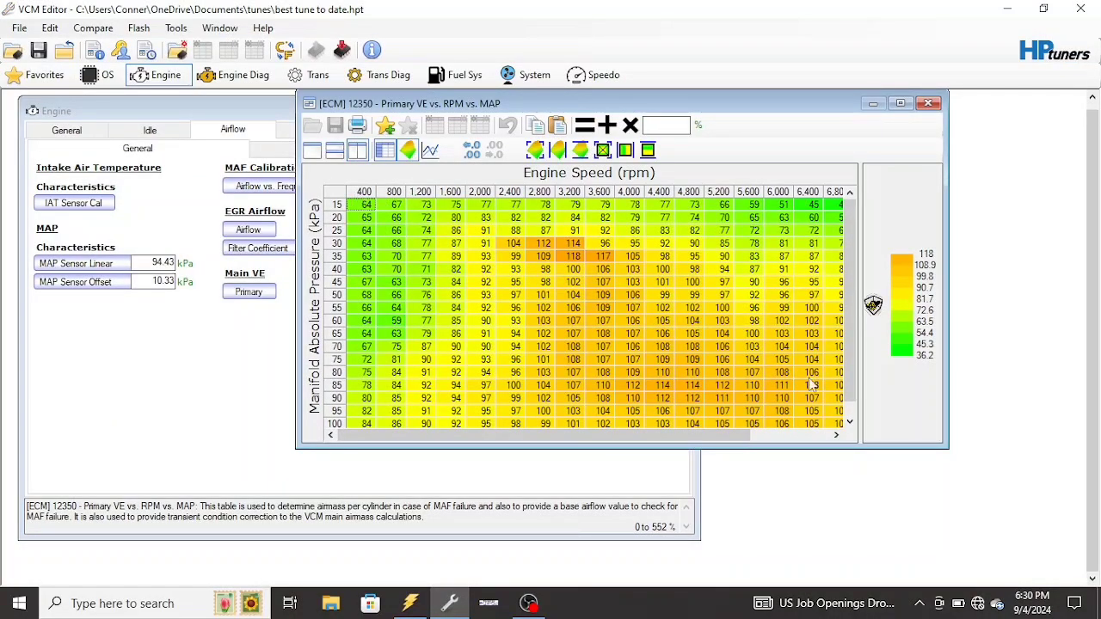
mouse_move(410, 596)
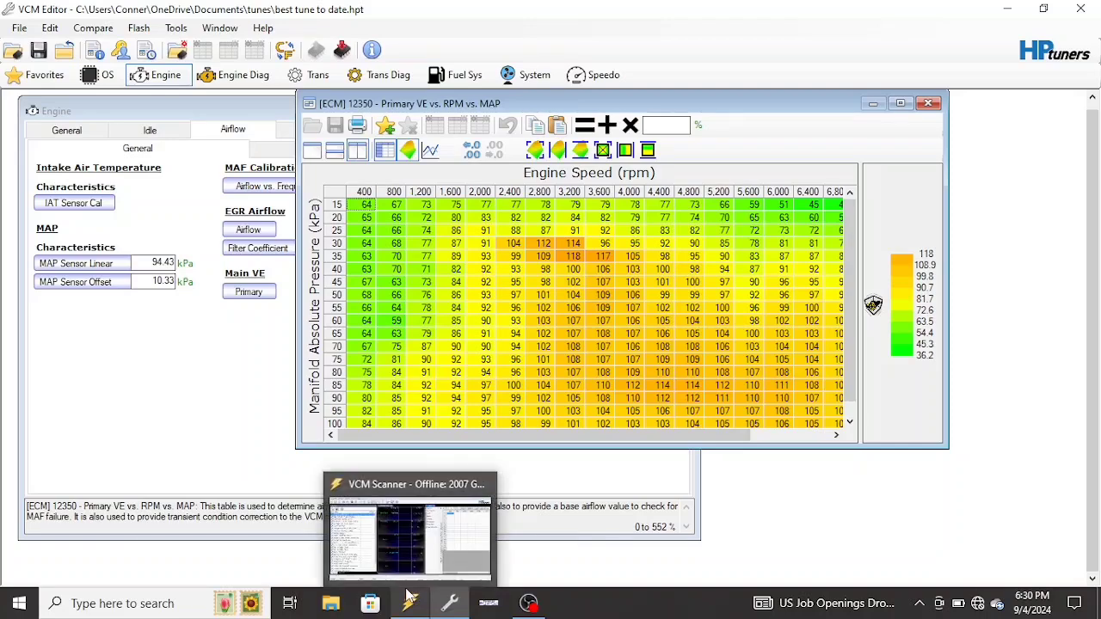
click(389, 563)
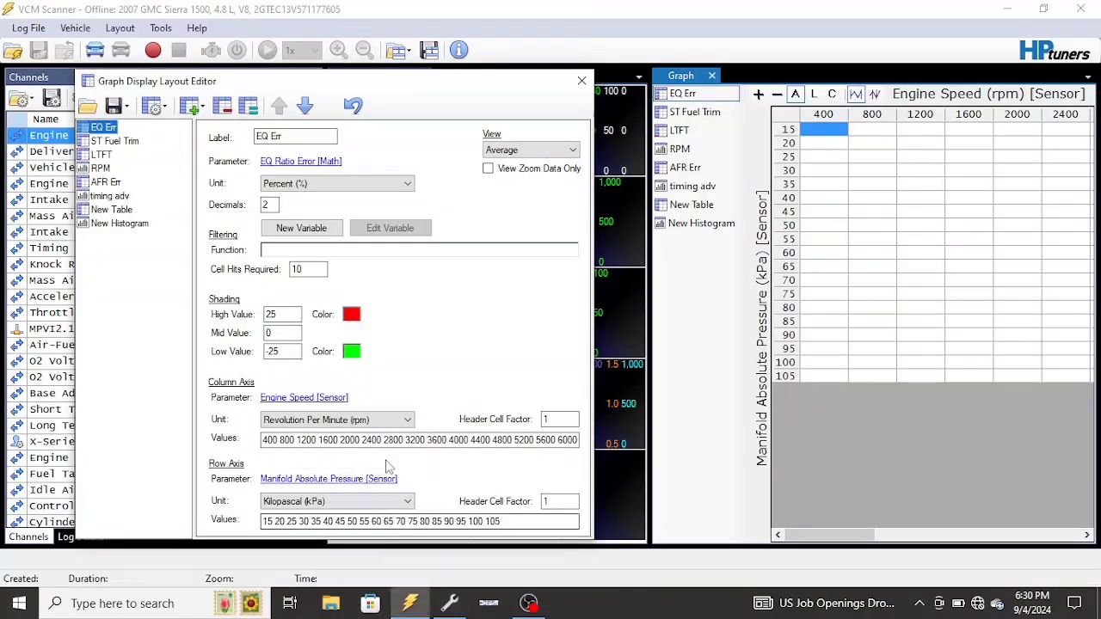
mouse_move(443, 606)
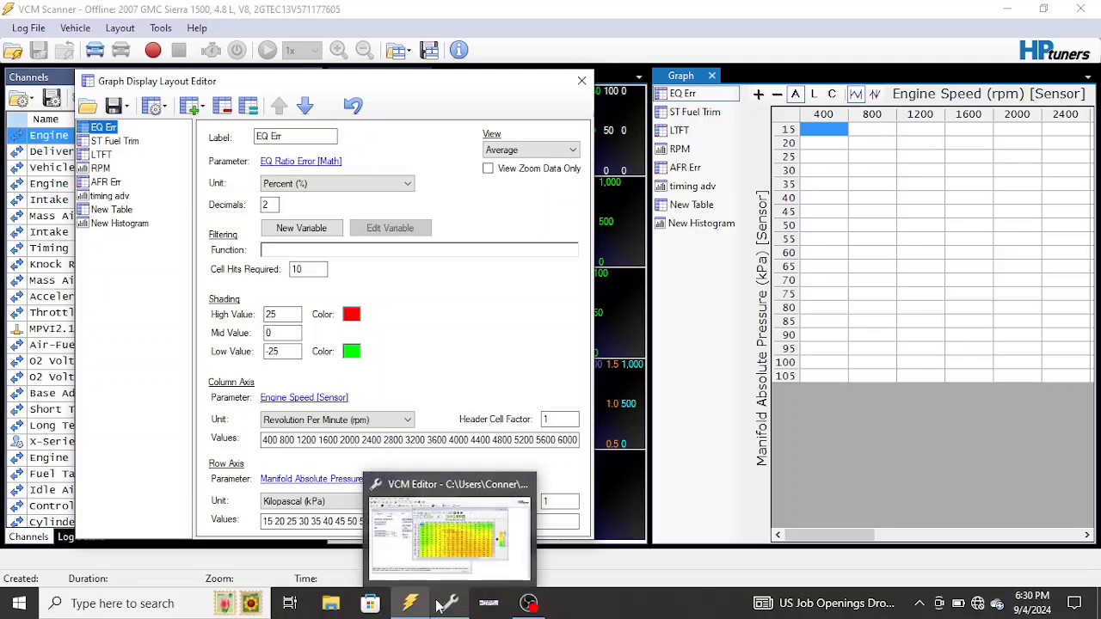
click(443, 534)
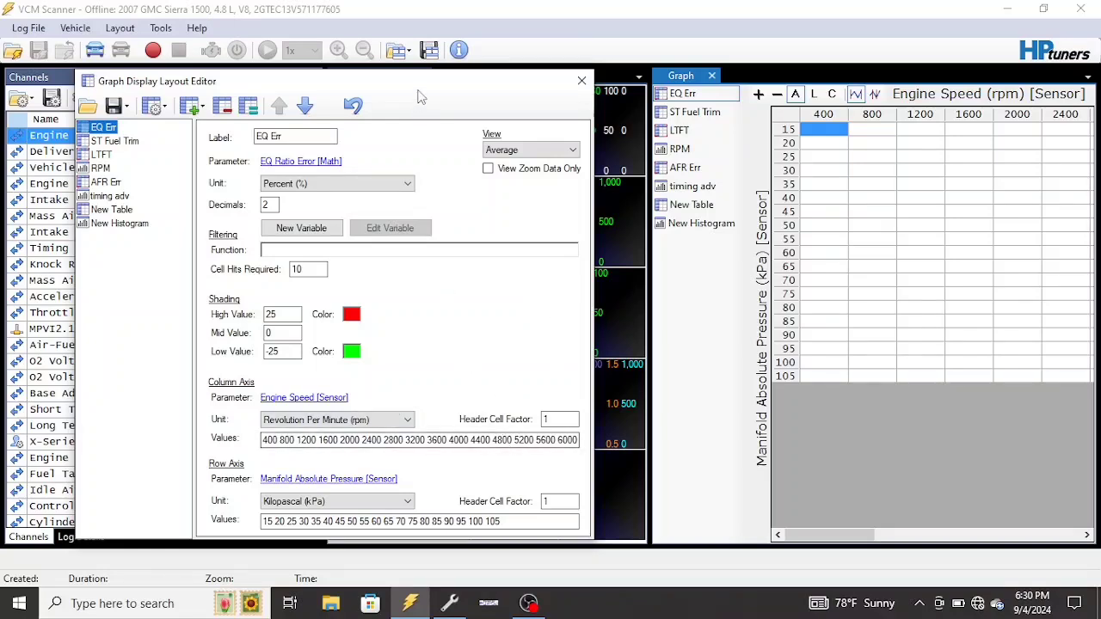
click(581, 81)
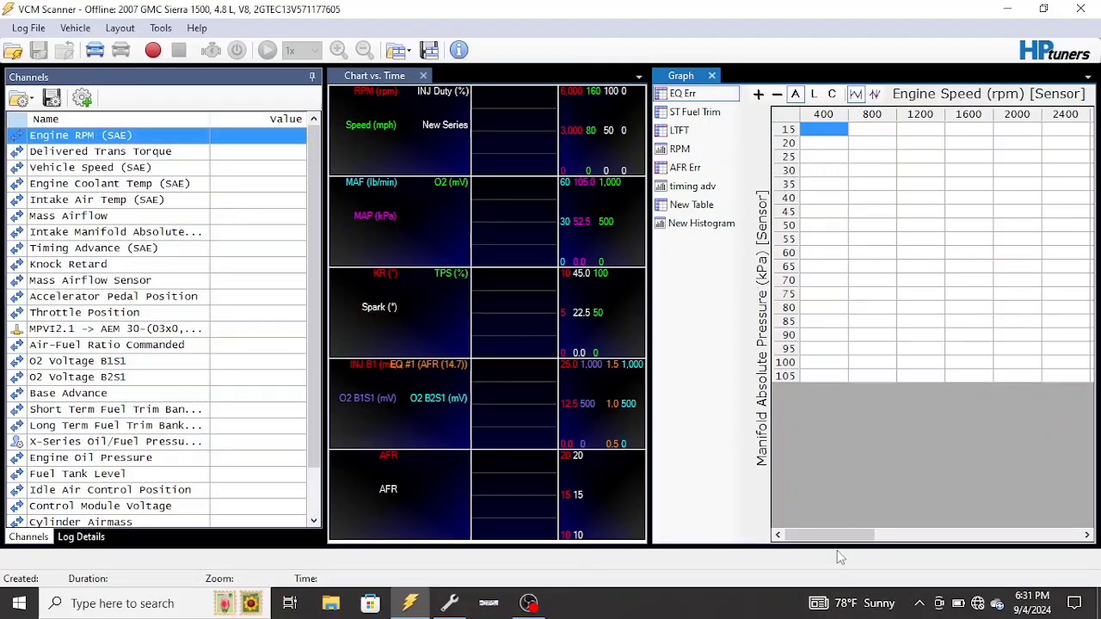
Review the EQ Err graph's copy options and the Primary VE table's paste options in VCM Editor, and close the table
drag(830, 540, 806, 526)
right_click(830, 135)
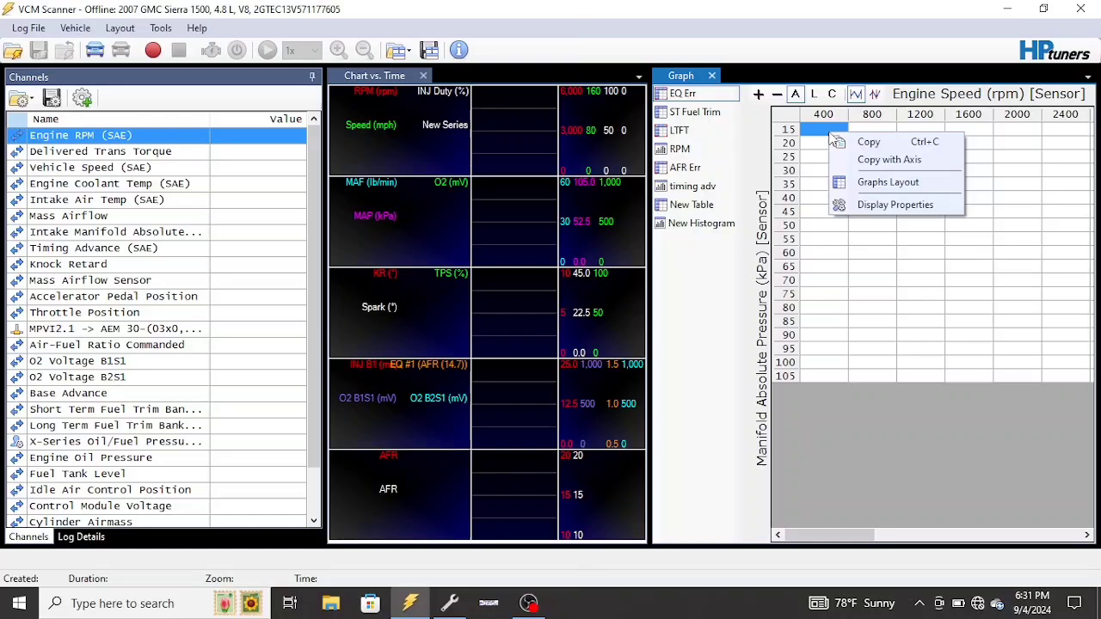
click(814, 199)
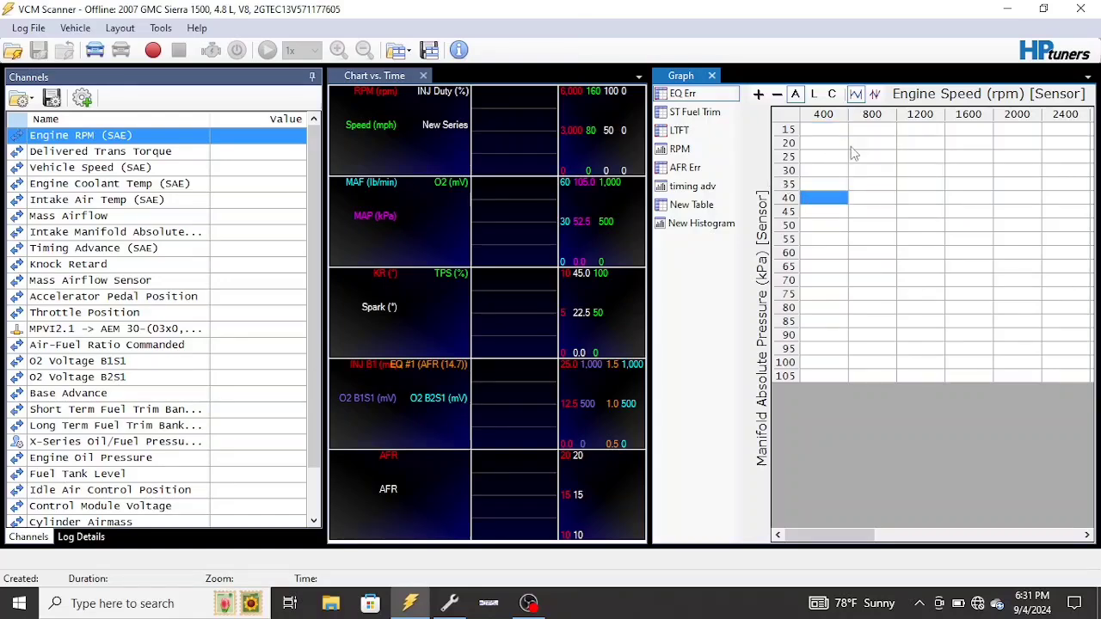
click(855, 144)
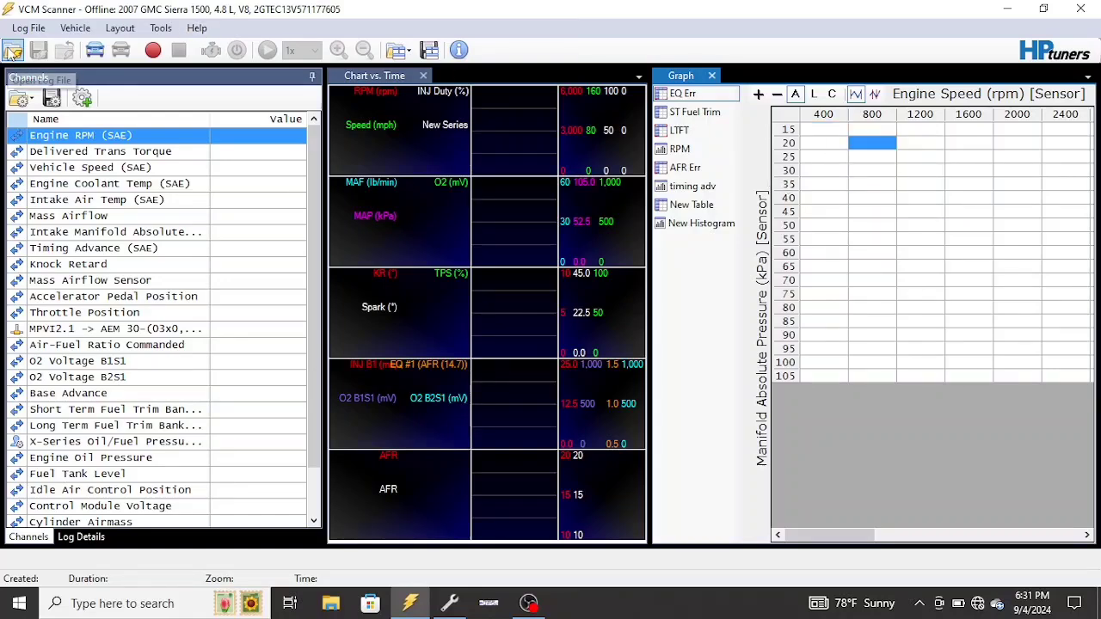
click(449, 603)
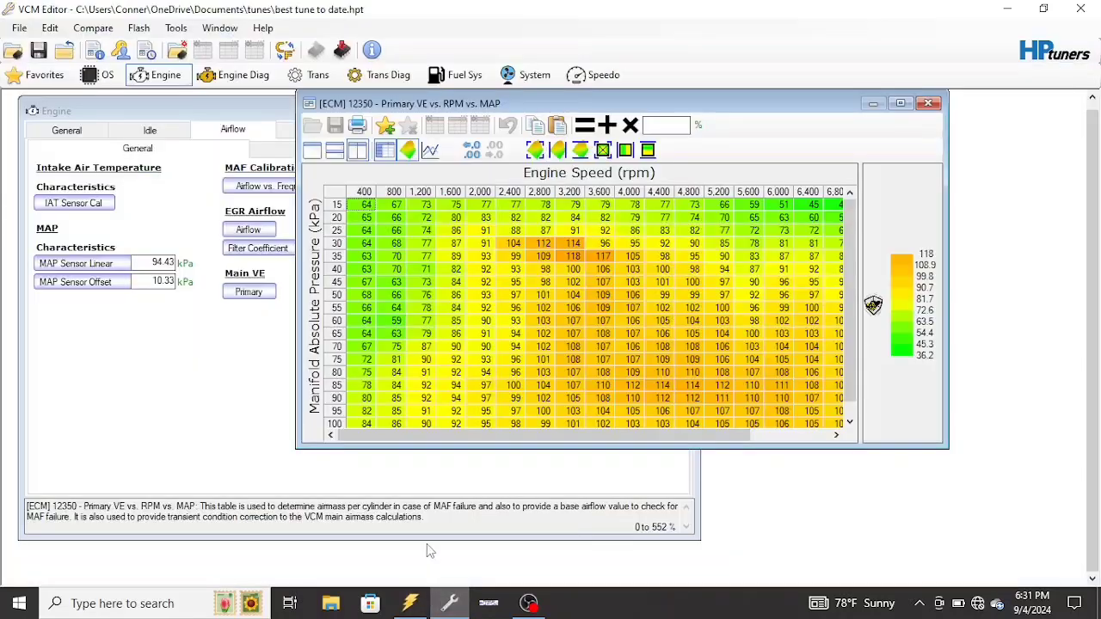
right_click(332, 197)
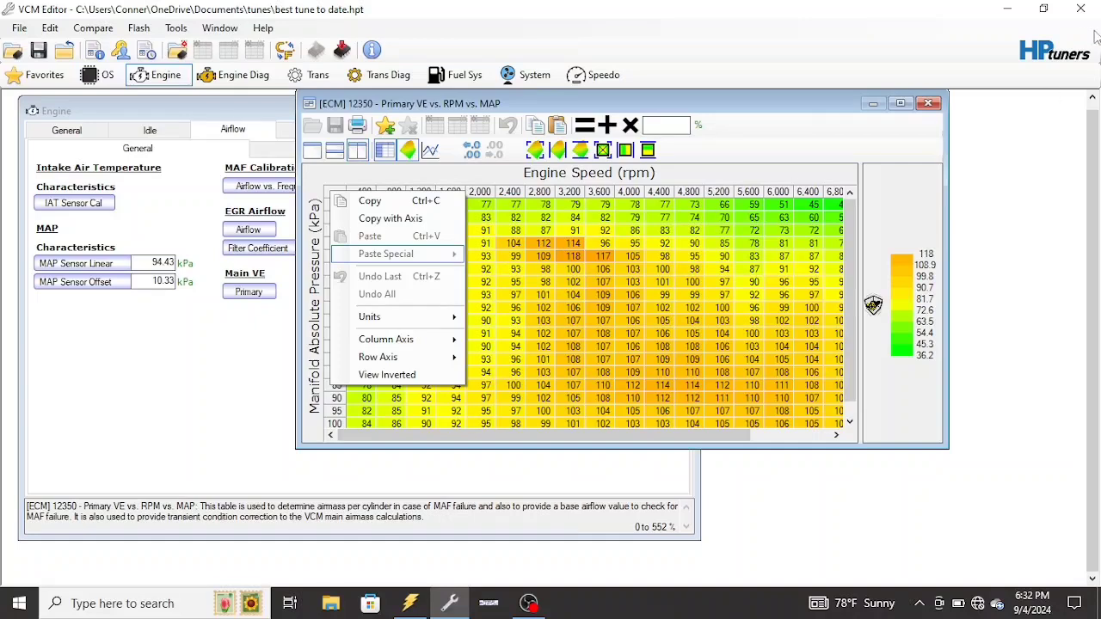
click(928, 104)
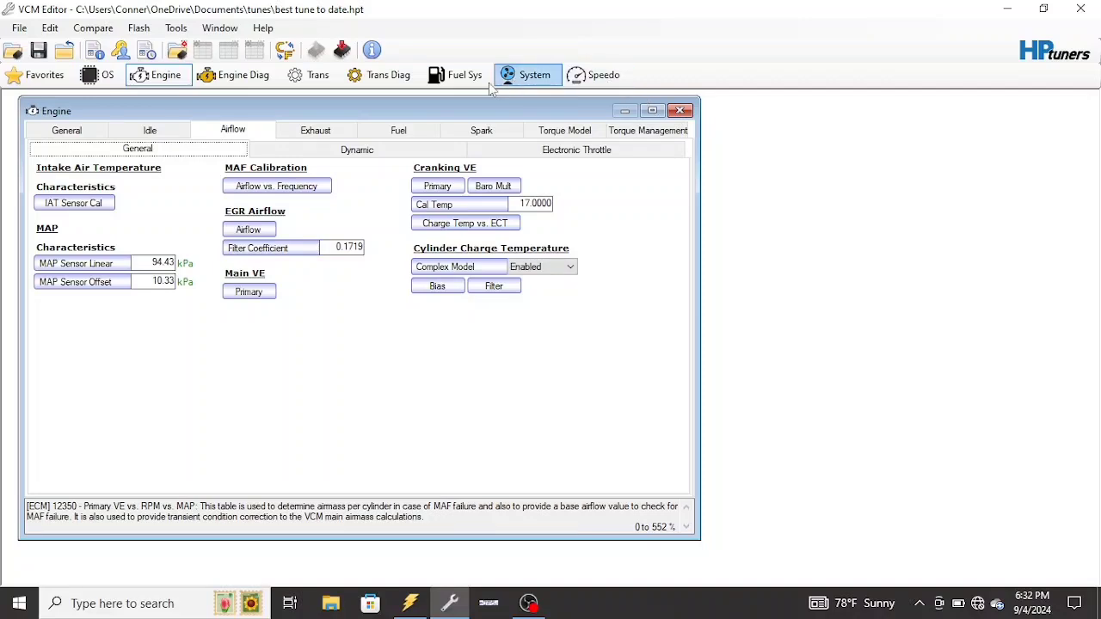
Set High RPM Disable to 200 rpm in the engine's dynamic airflow settings
click(351, 155)
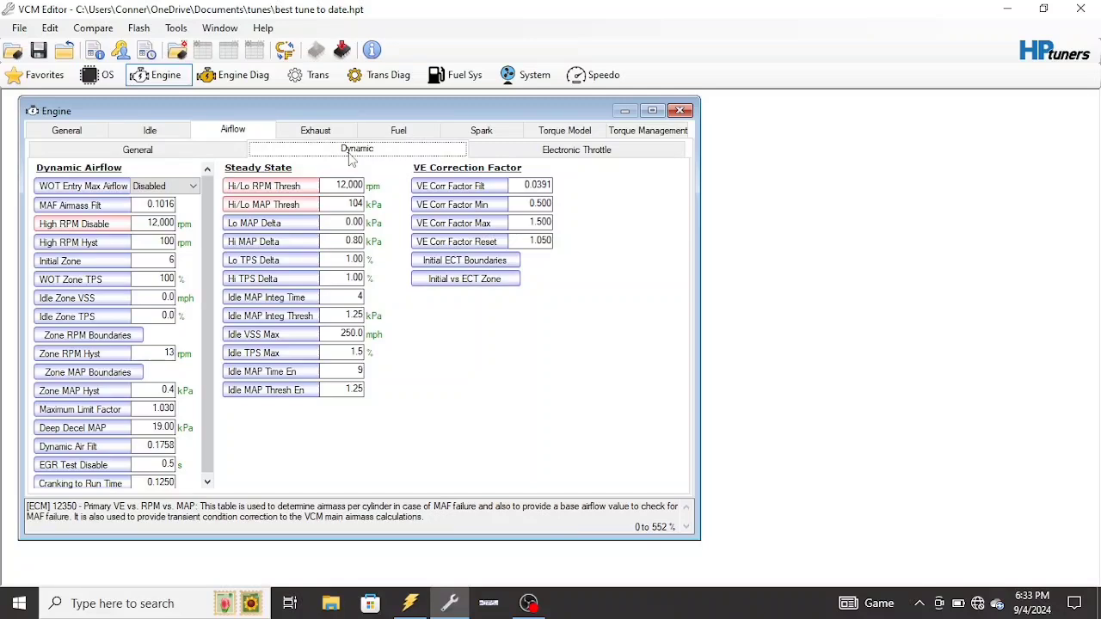
click(159, 223)
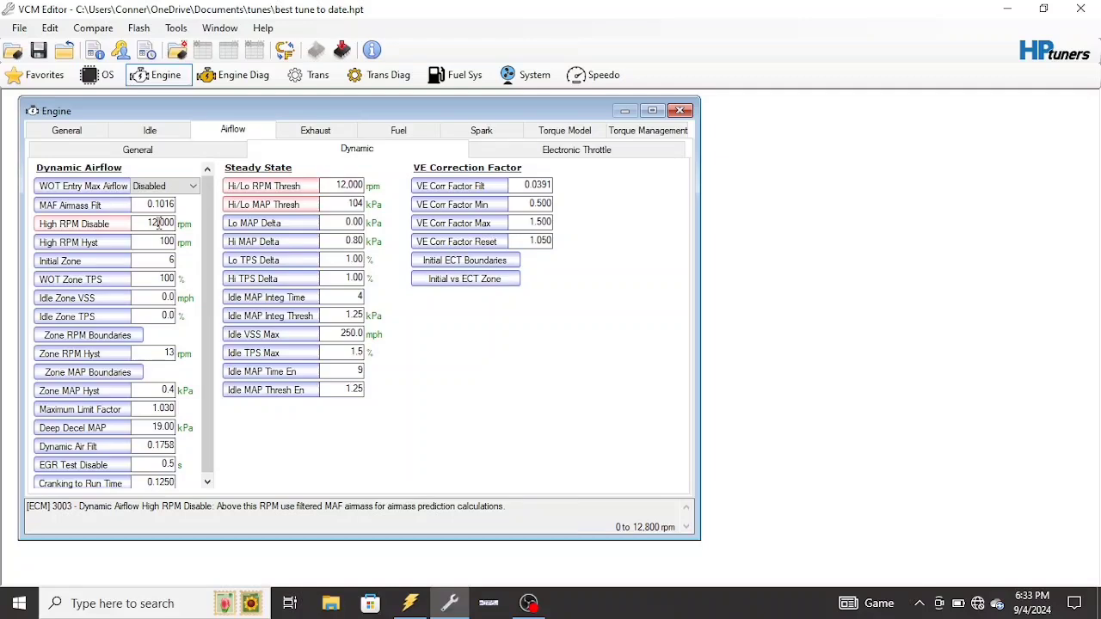
key(BackSpace)
key(BackSpace)
key(BackSpace)
text(2)
Set the steady-state Hi/Lo RPM Thresh to 200 rpm and the Hi/Lo MAP Thresh to 0 kPa
click(308, 189)
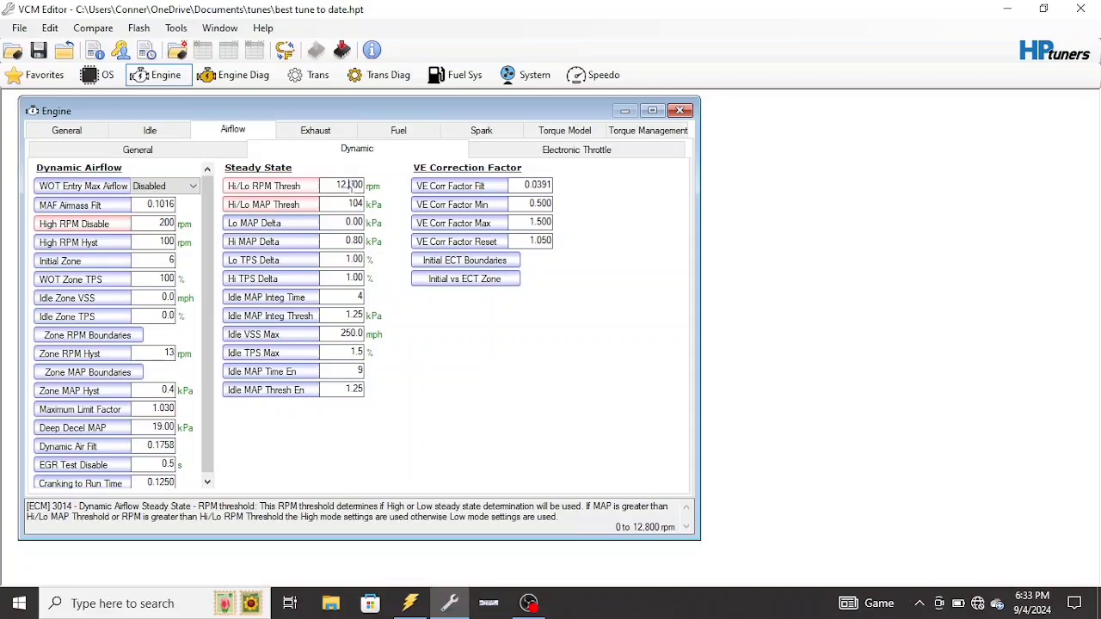
text(100)
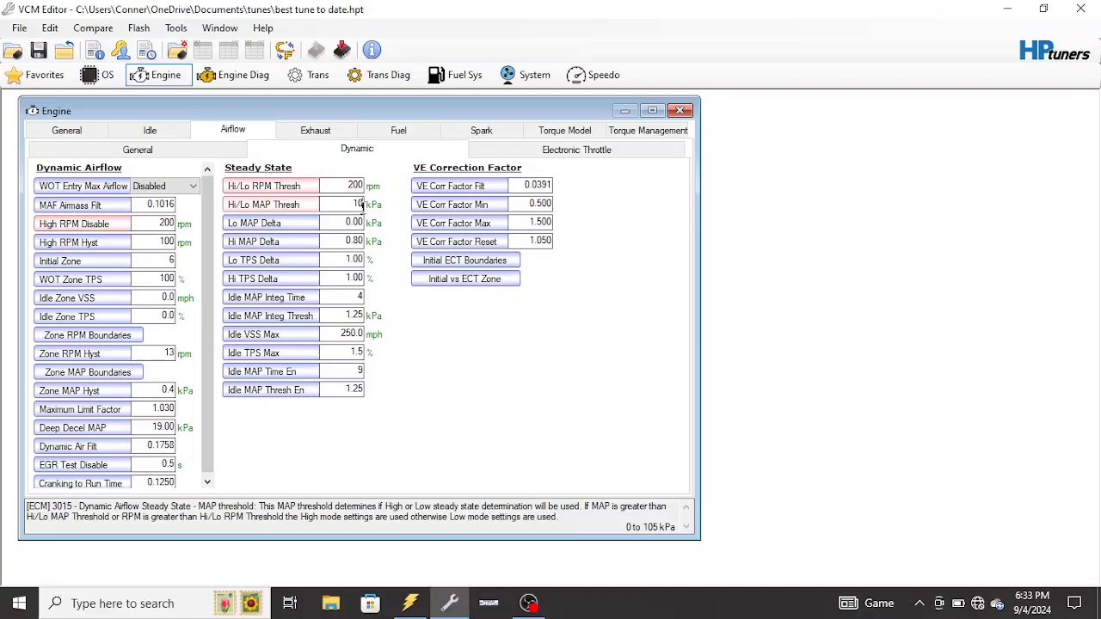
click(362, 205)
key(BackSpace)
key(BackSpace)
key(BackSpace)
text(0)
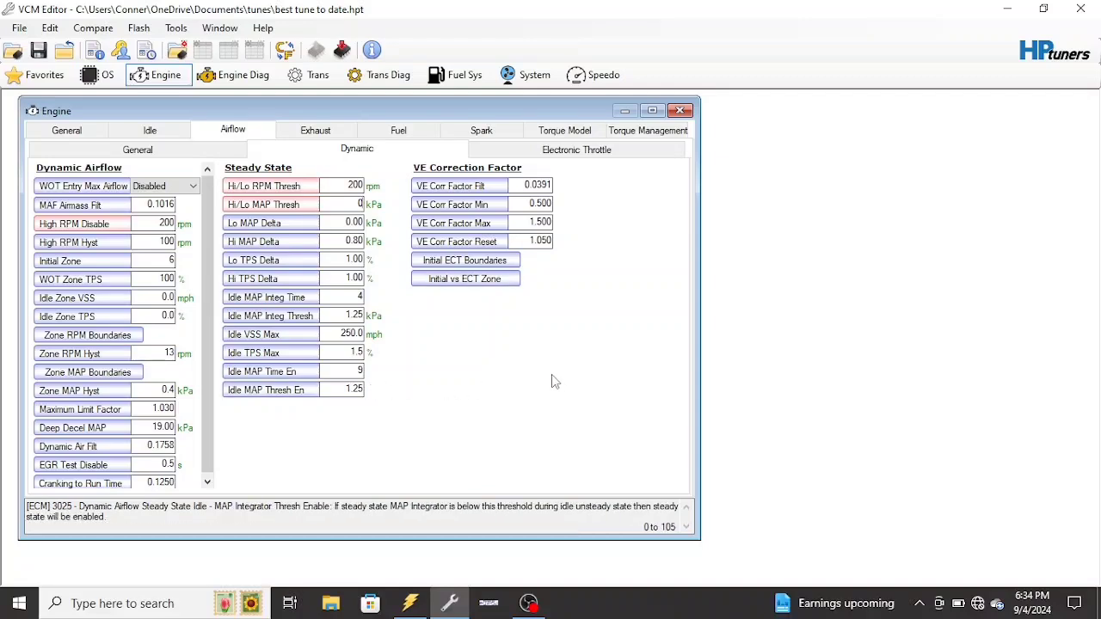
Set STFT Open Loop to Disabled in the engine's open-loop fuel settings
click(303, 134)
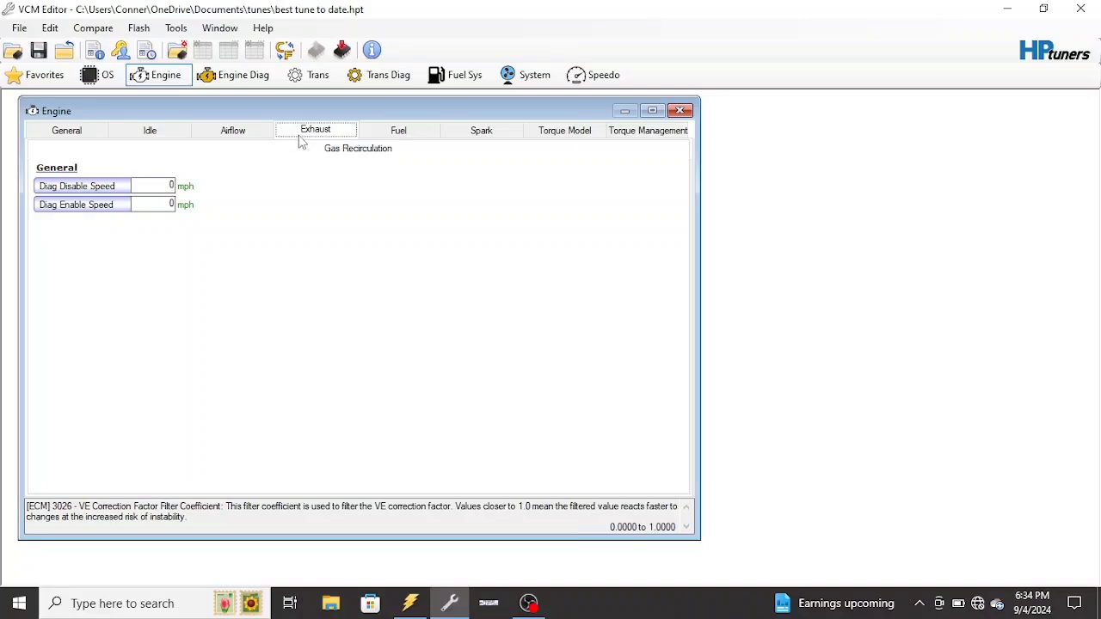
click(430, 135)
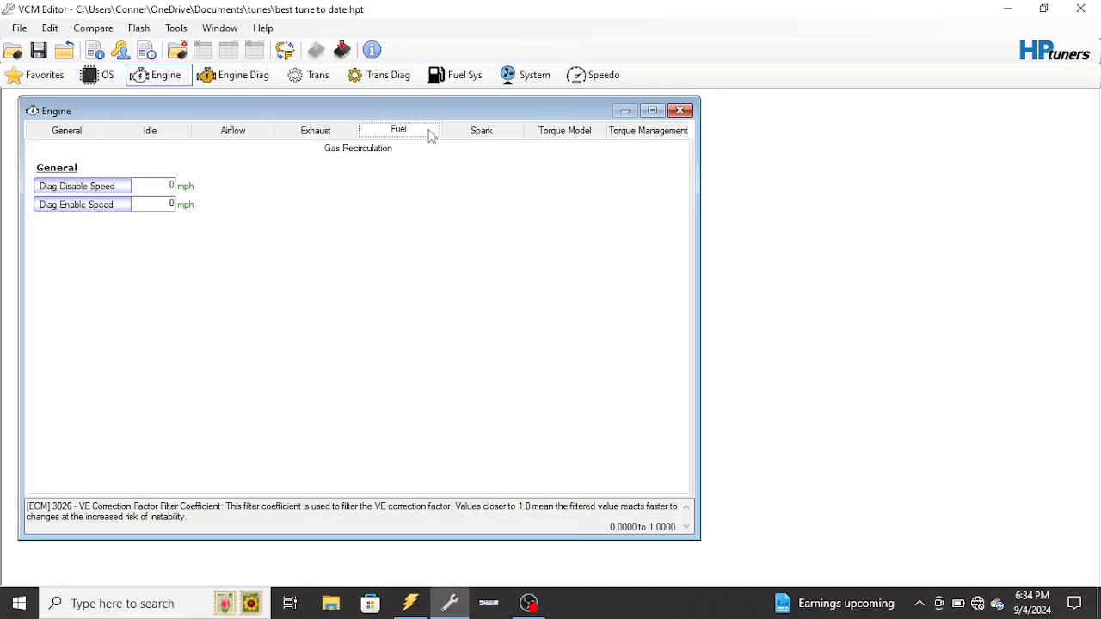
click(479, 131)
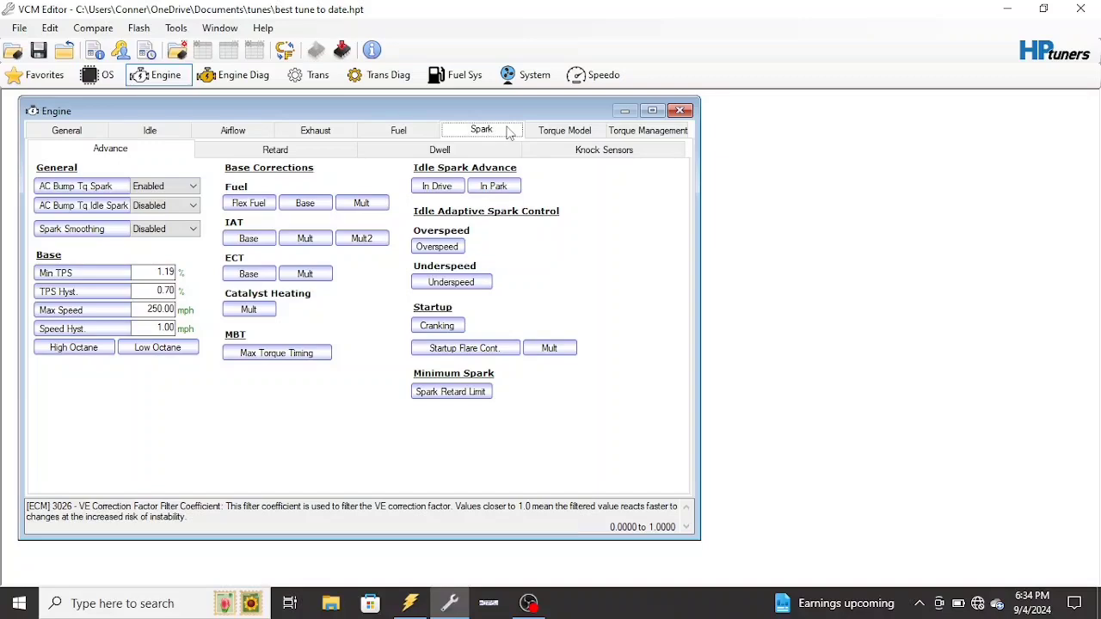
click(428, 129)
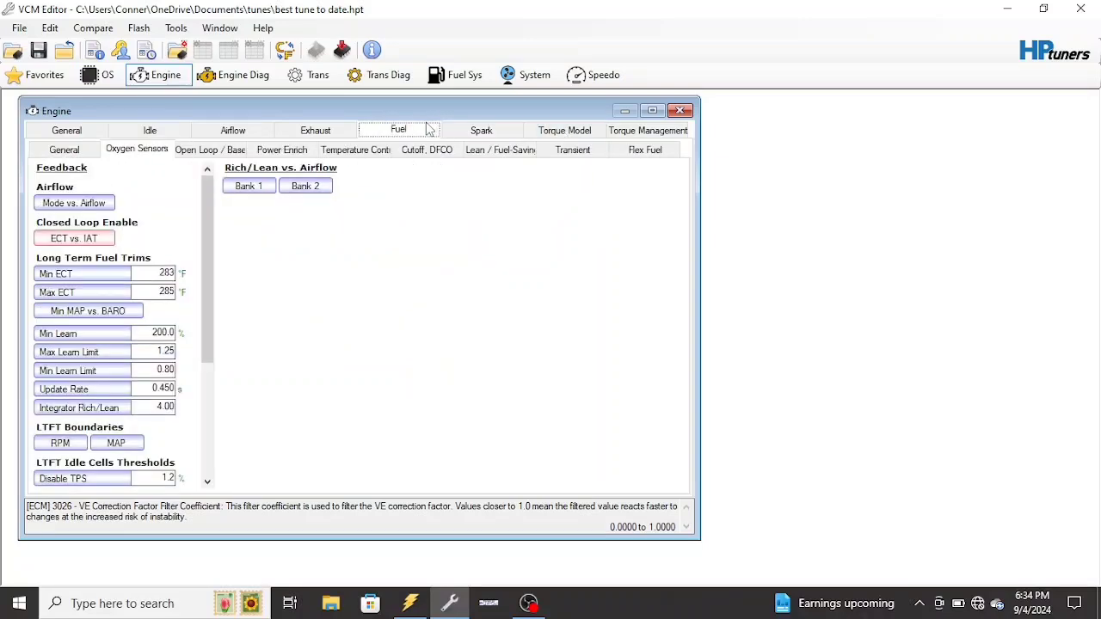
click(234, 151)
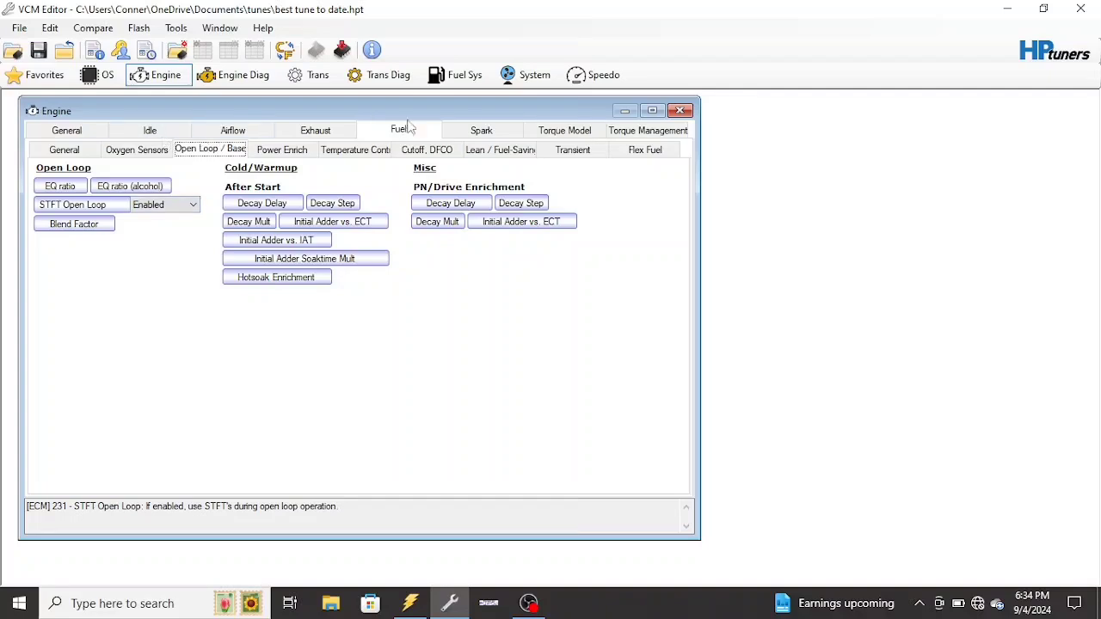
click(194, 205)
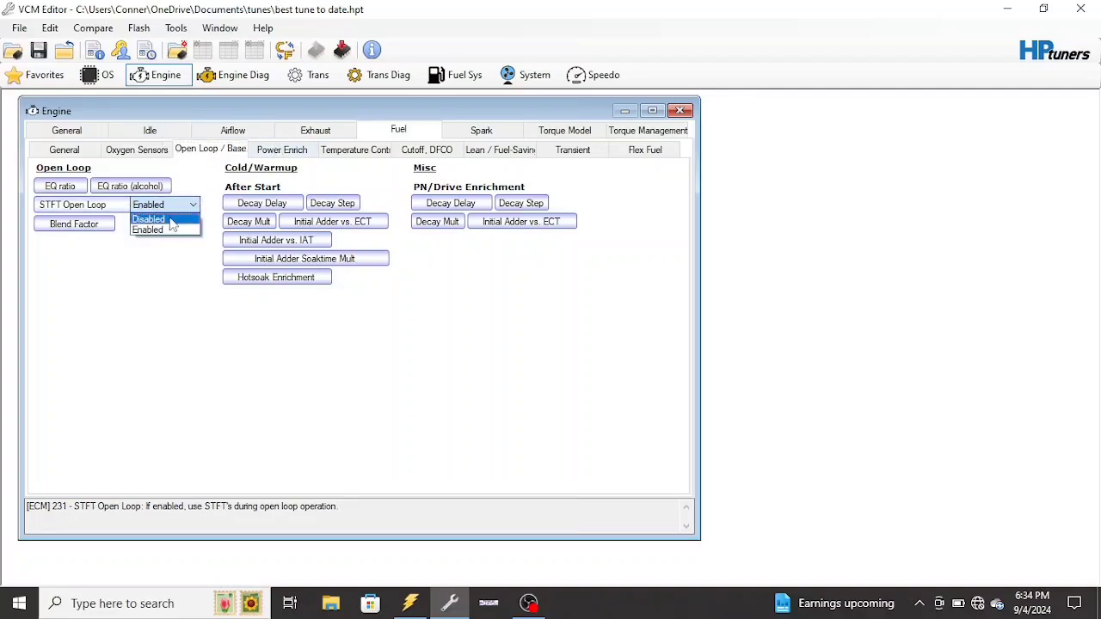
click(172, 220)
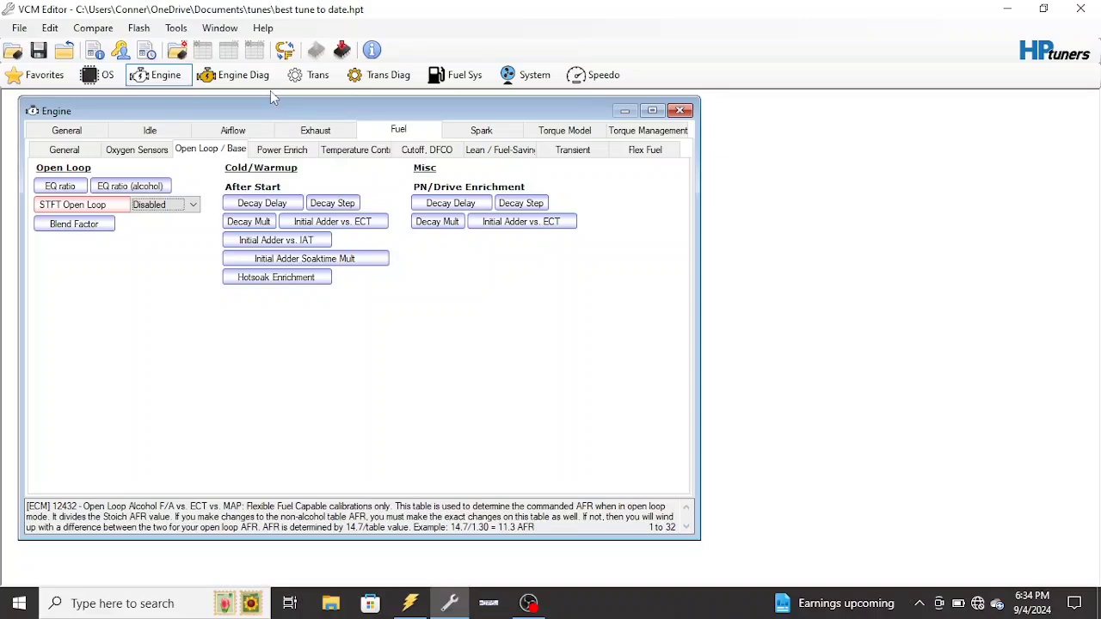
Try to set the mass airflow sensor's MAF Frequency Fail High to 13000 in the engine diagnostics
click(232, 72)
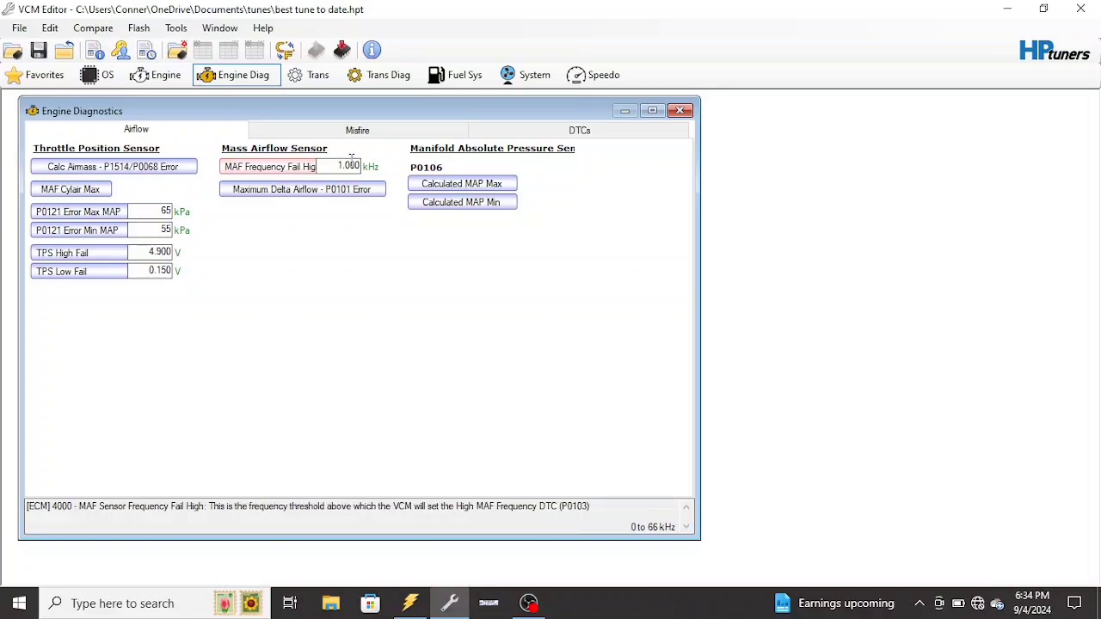
key(BackSpace)
key(BackSpace)
key(BackSpace)
key(BackSpace)
key(BackSpace)
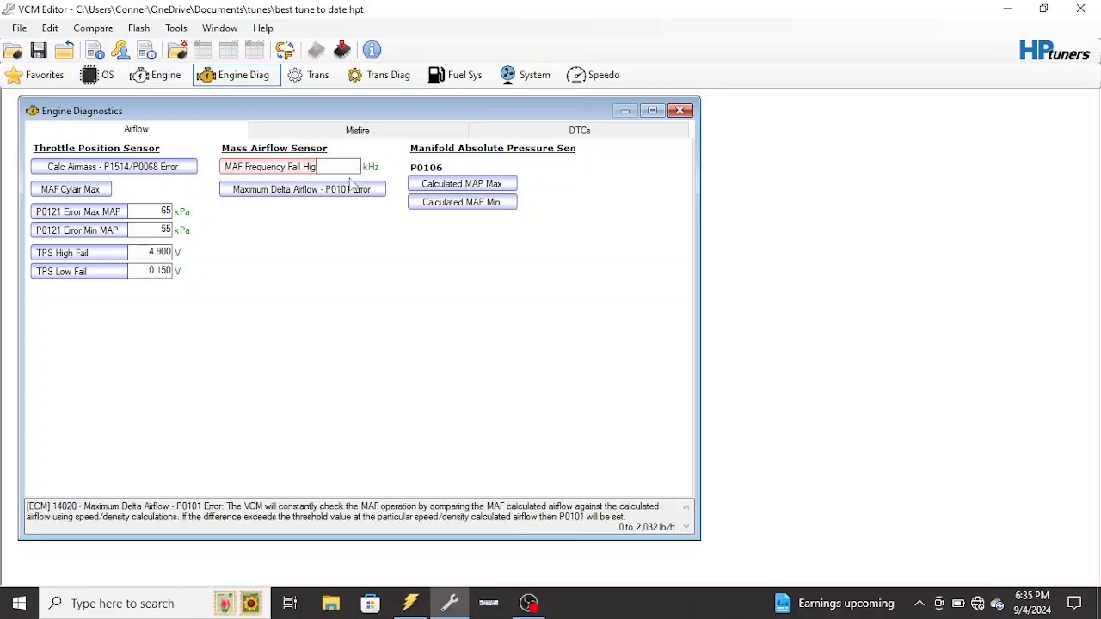
text(13000)
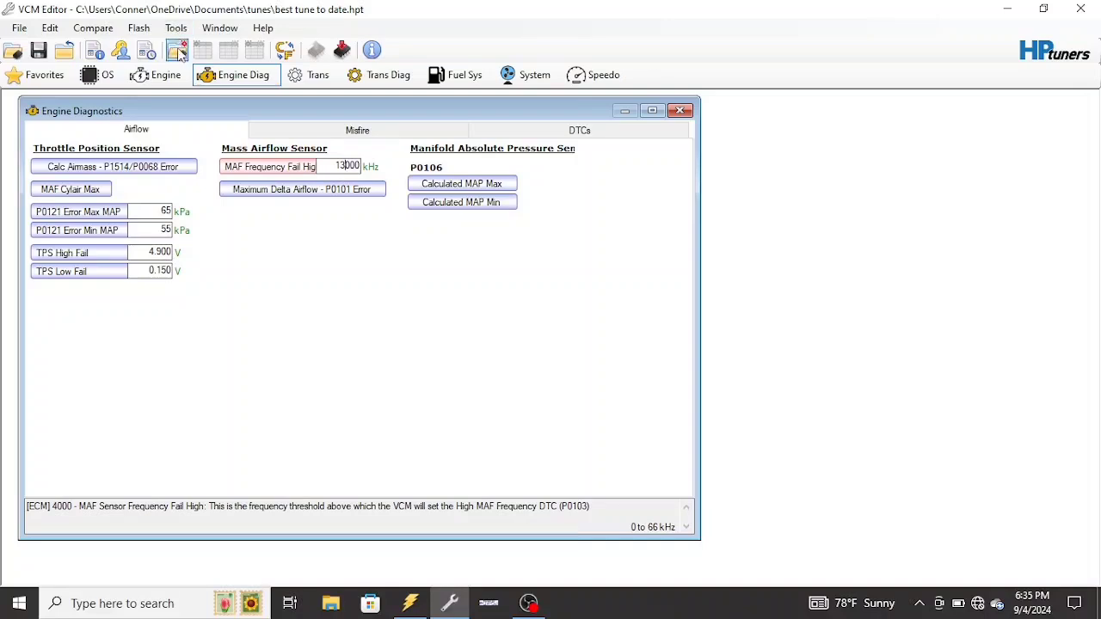
click(279, 169)
Open the tune file "5.3 cough 1" as the comparison file
click(176, 52)
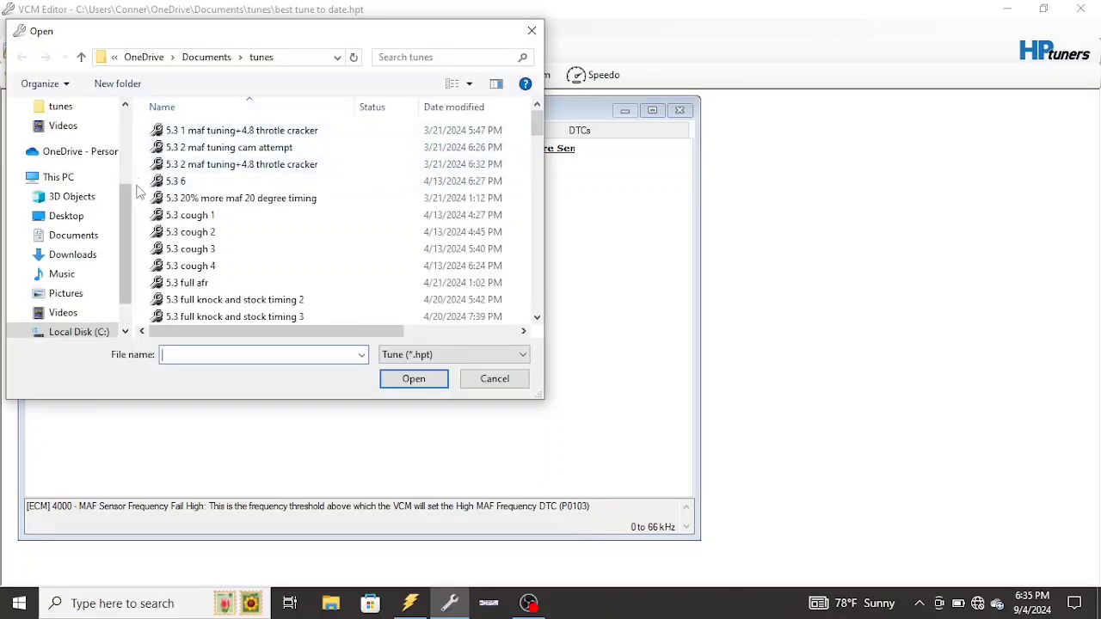
click(169, 220)
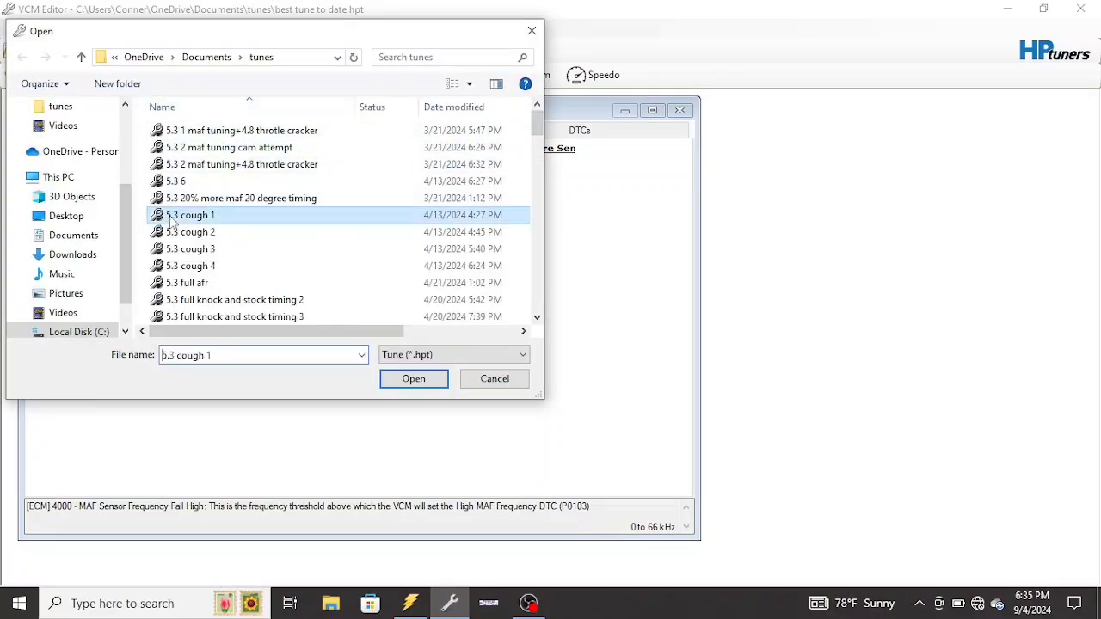
click(406, 383)
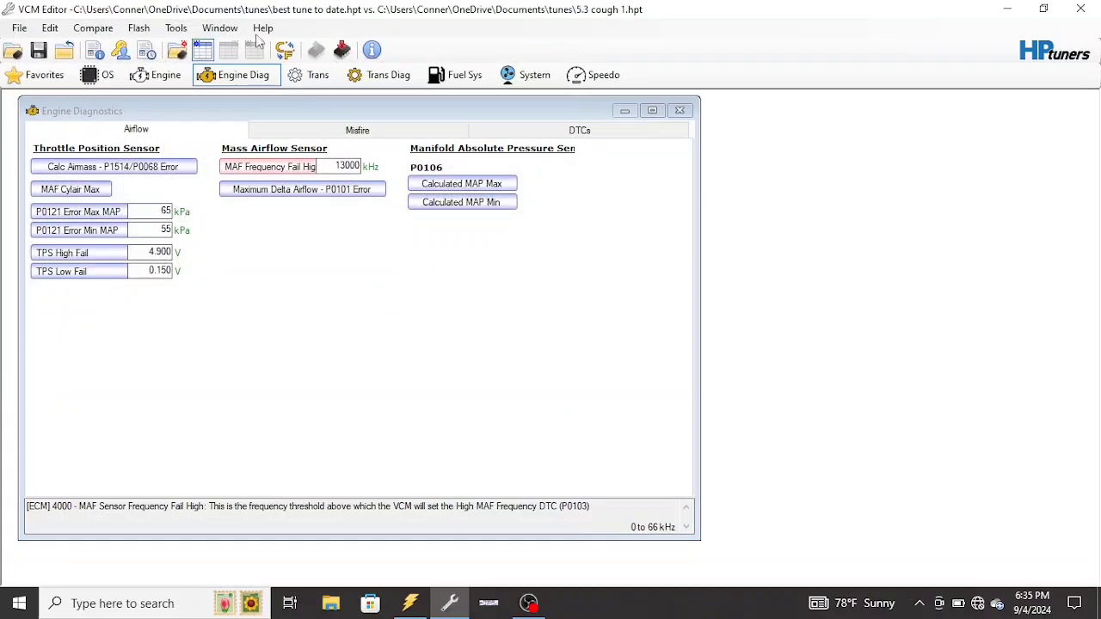
Switch the MAF Frequency Fail High unit to Hz and check its value in the comparison file before returning to the current tune
click(255, 50)
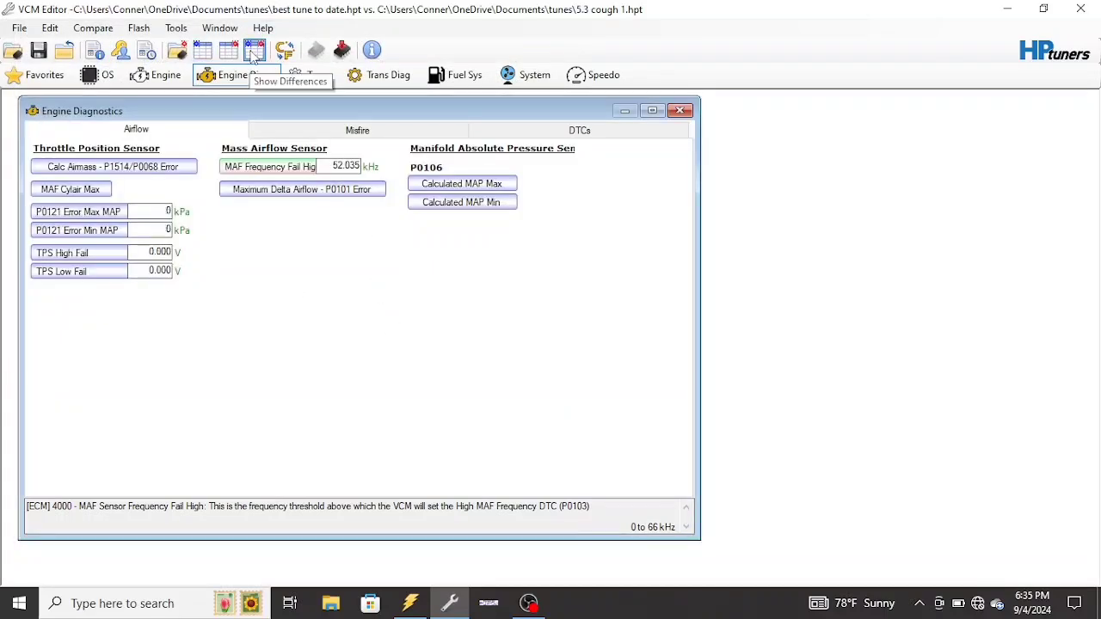
click(368, 167)
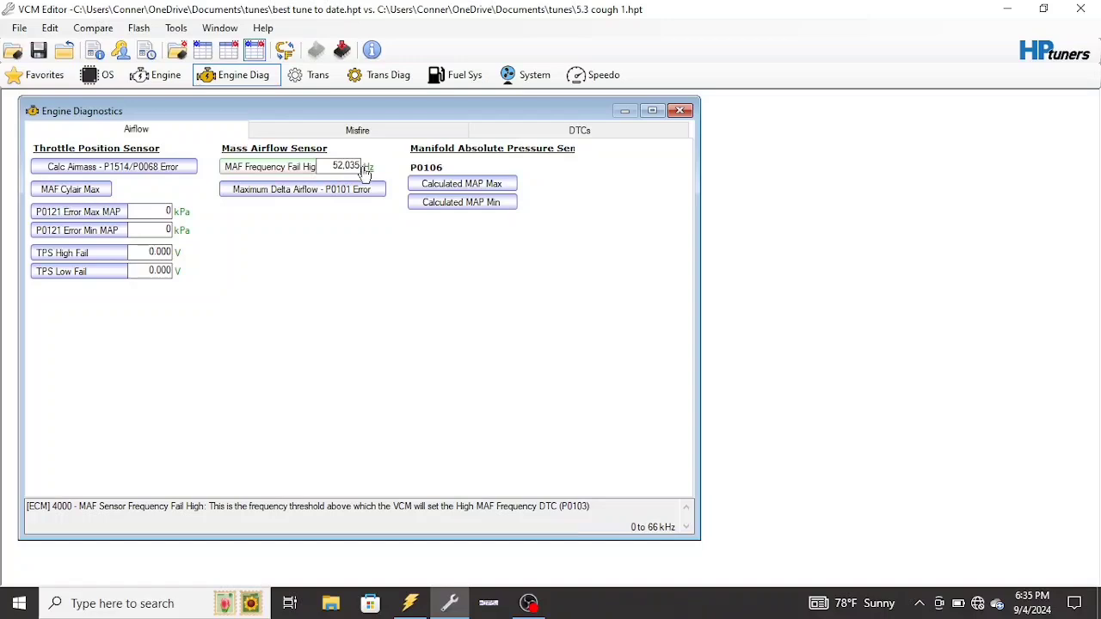
click(203, 50)
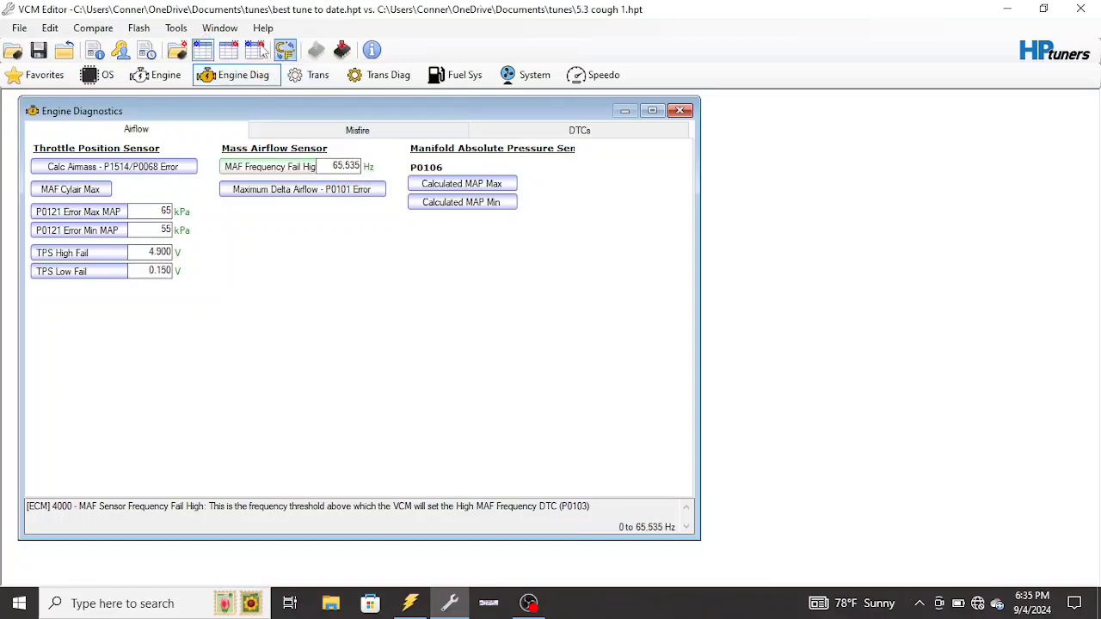
click(229, 50)
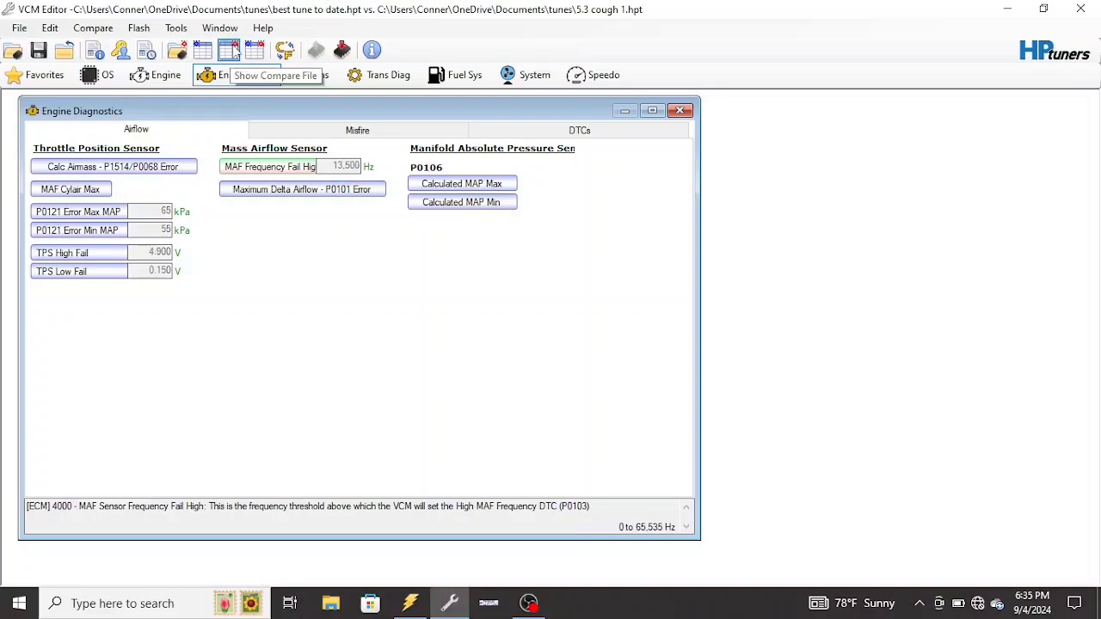
click(203, 48)
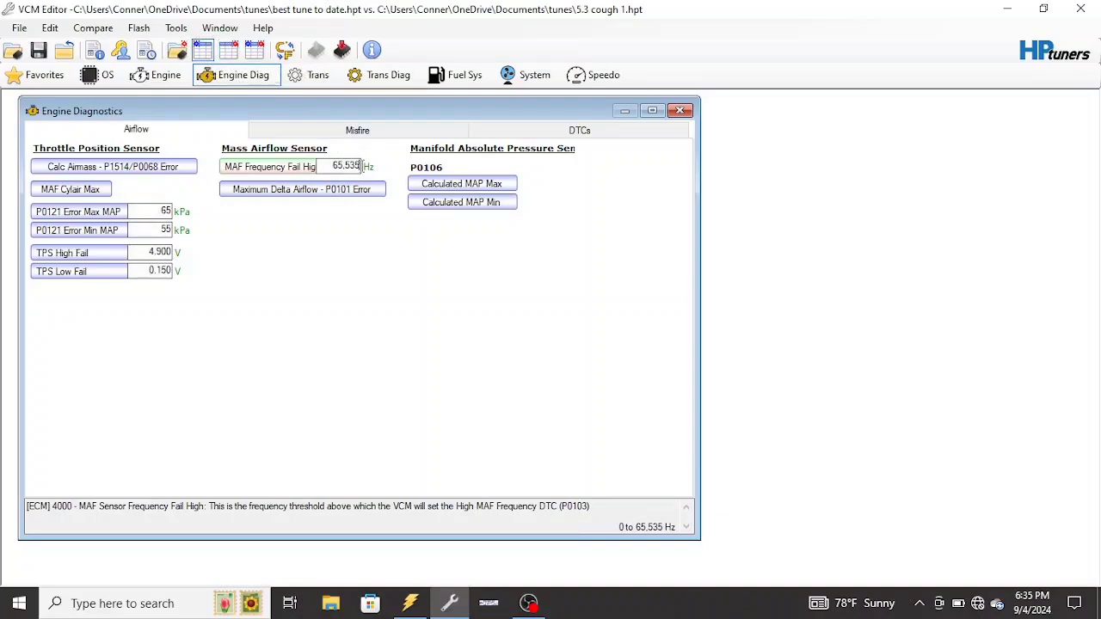
Set MAF Frequency Fail High to 13500 Hz in the current tune
key(BackSpace)
key(BackSpace)
key(BackSpace)
key(BackSpace)
key(BackSpace)
key(BackSpace)
text(13500)
key(Tab)
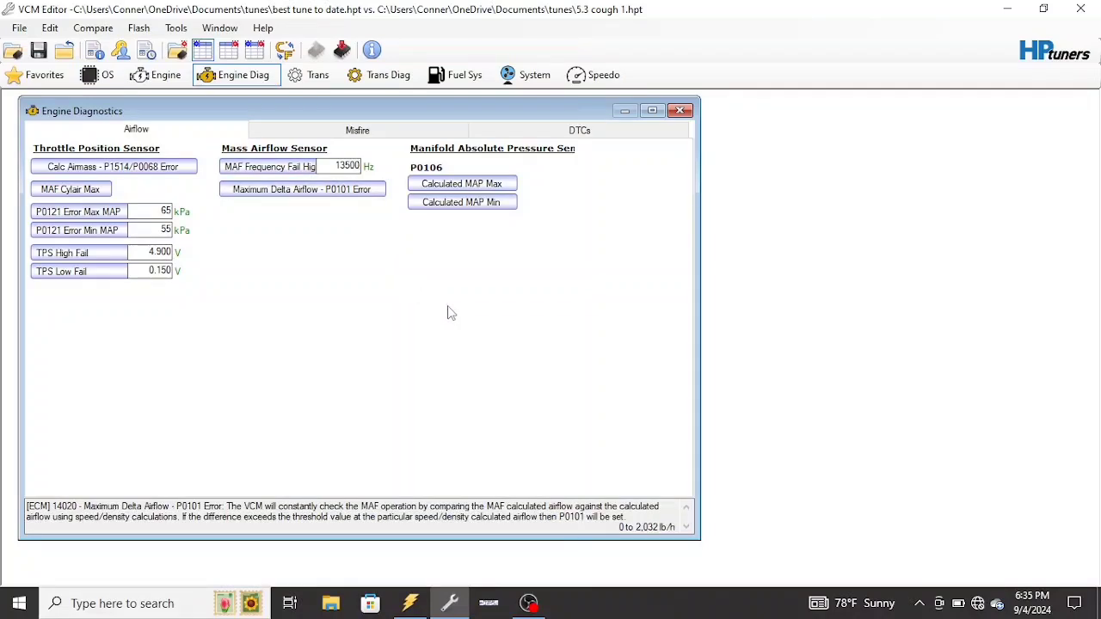
Enable SES for DTC P0103 and set its error mode to MIL on Second Error, then close the engine diagnostics
click(483, 134)
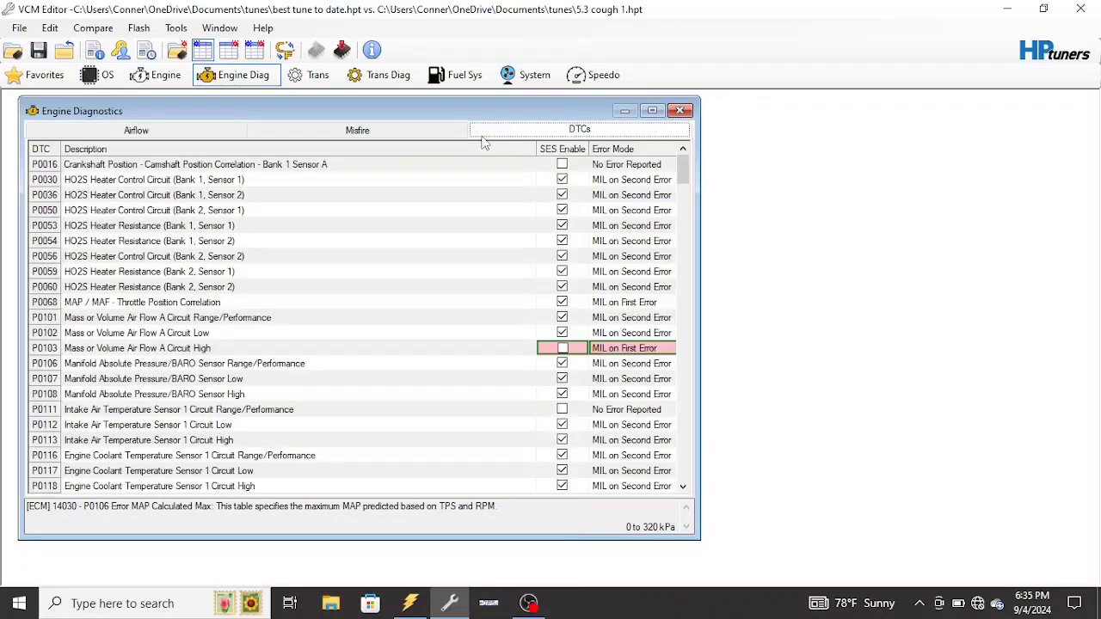
click(577, 345)
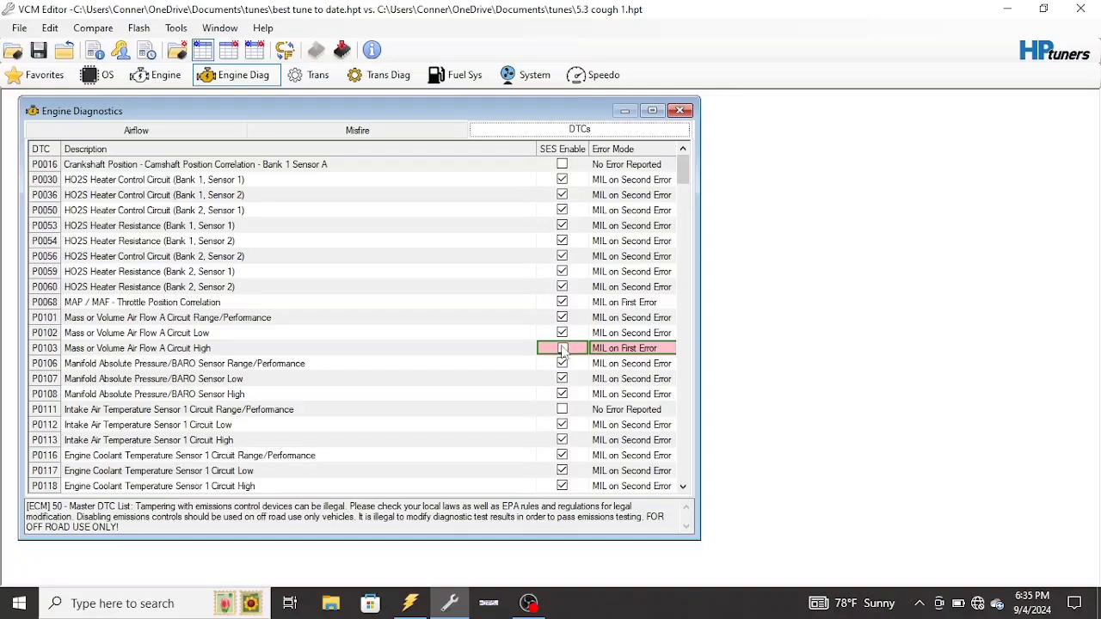
click(630, 350)
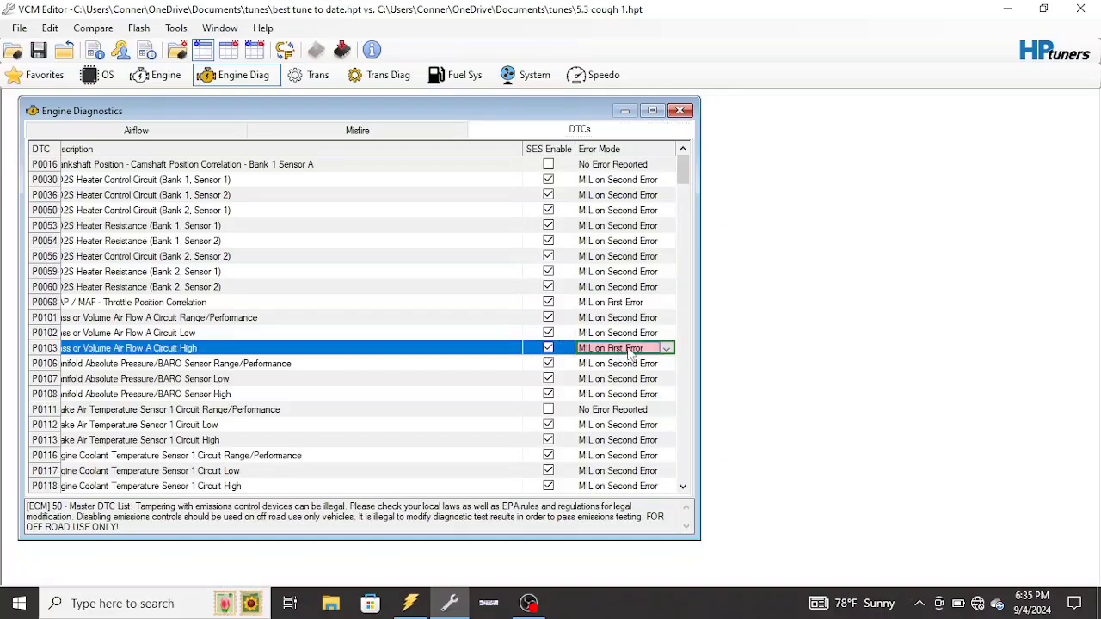
click(667, 349)
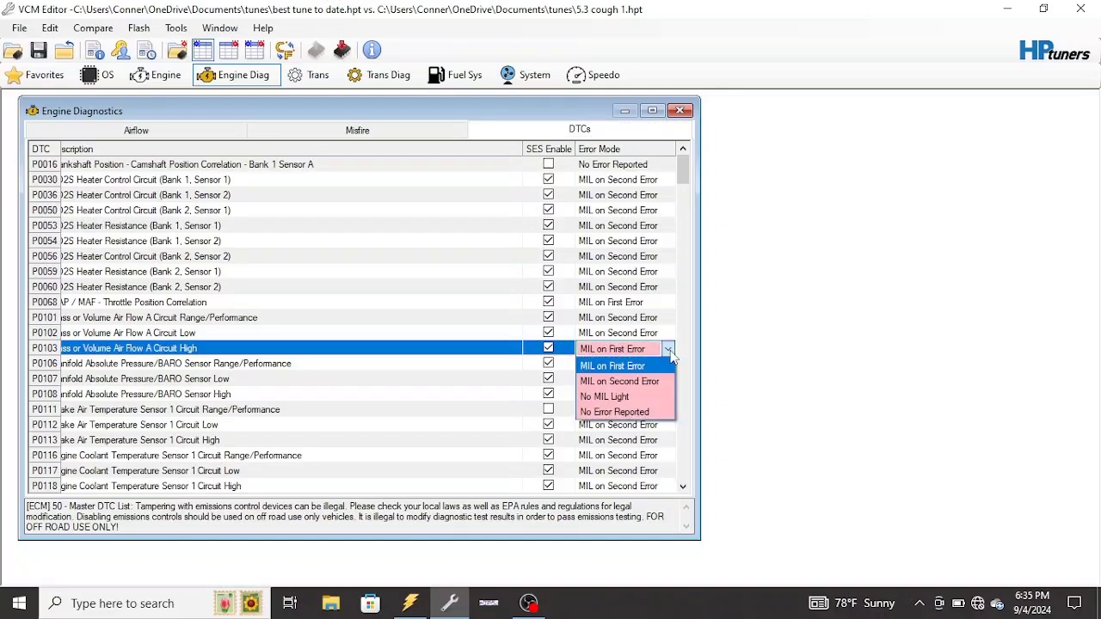
click(648, 381)
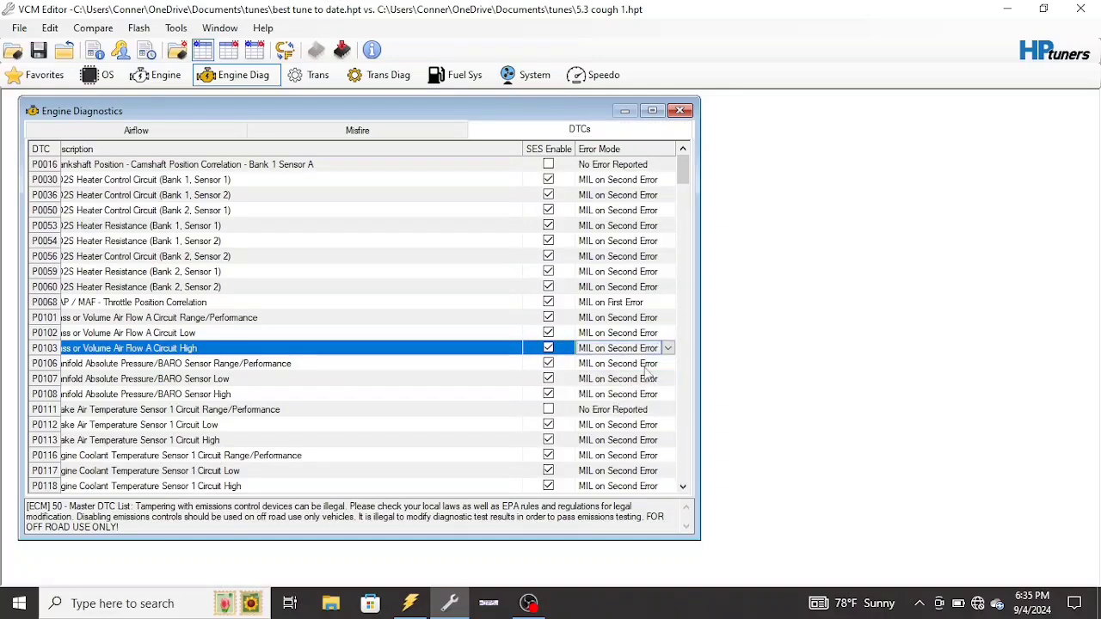
click(205, 129)
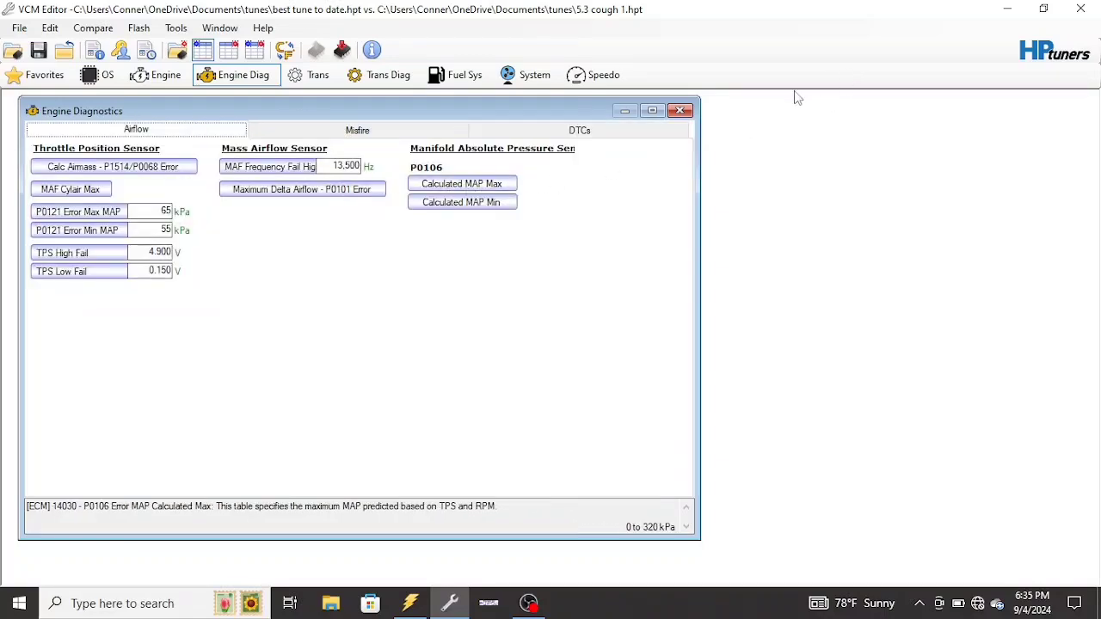
click(679, 111)
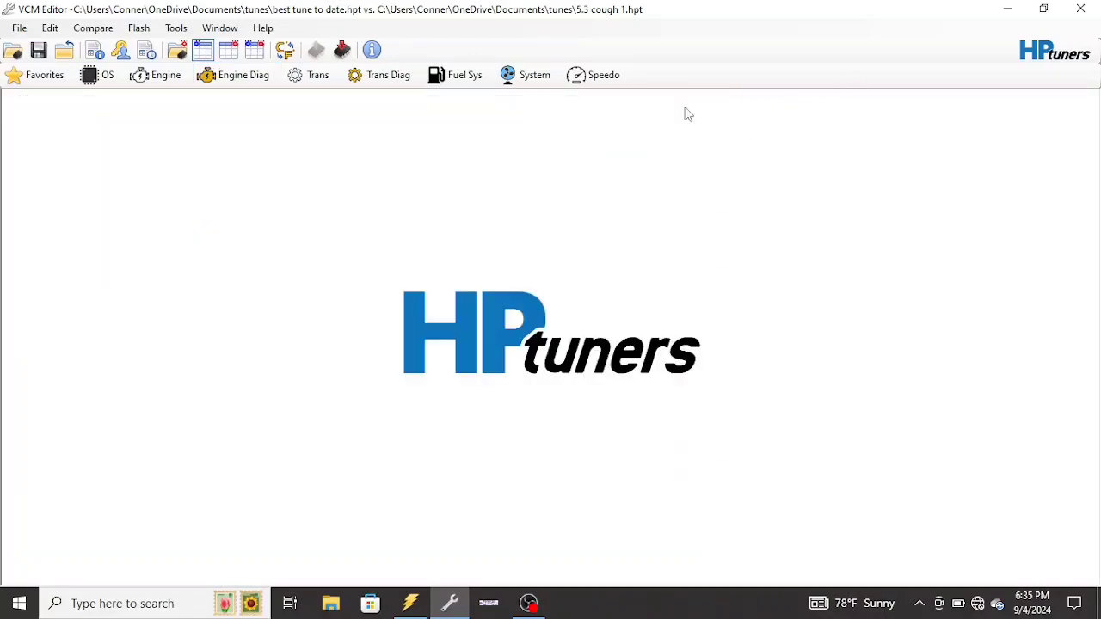
Open the MAF Airflow vs. Output Frequency table from the engine's airflow settings and examine its frequency axis
click(169, 82)
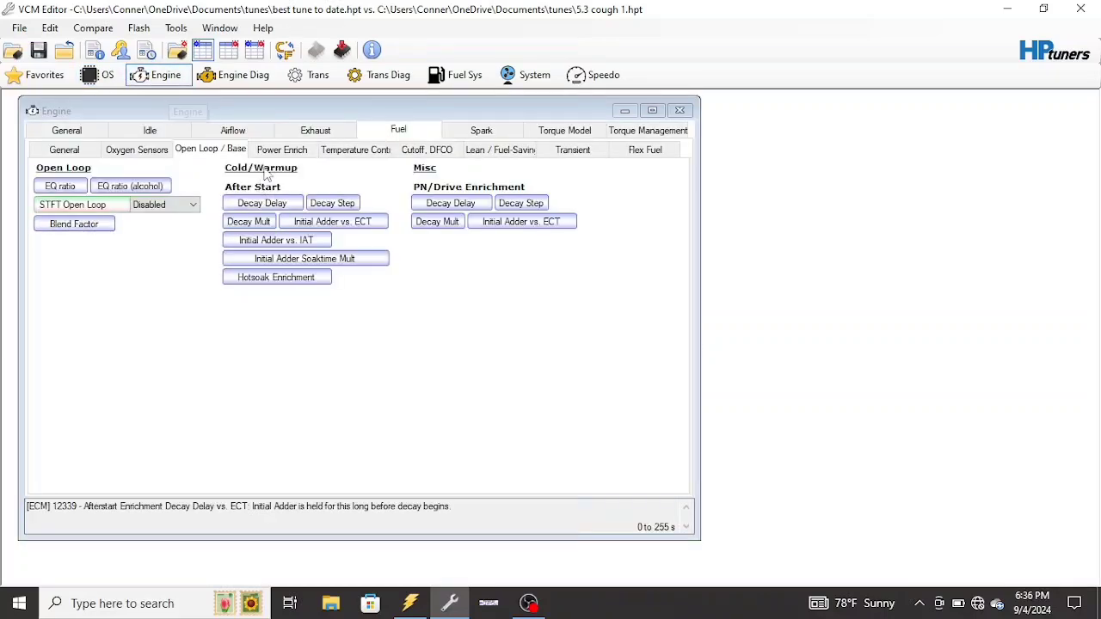
click(228, 136)
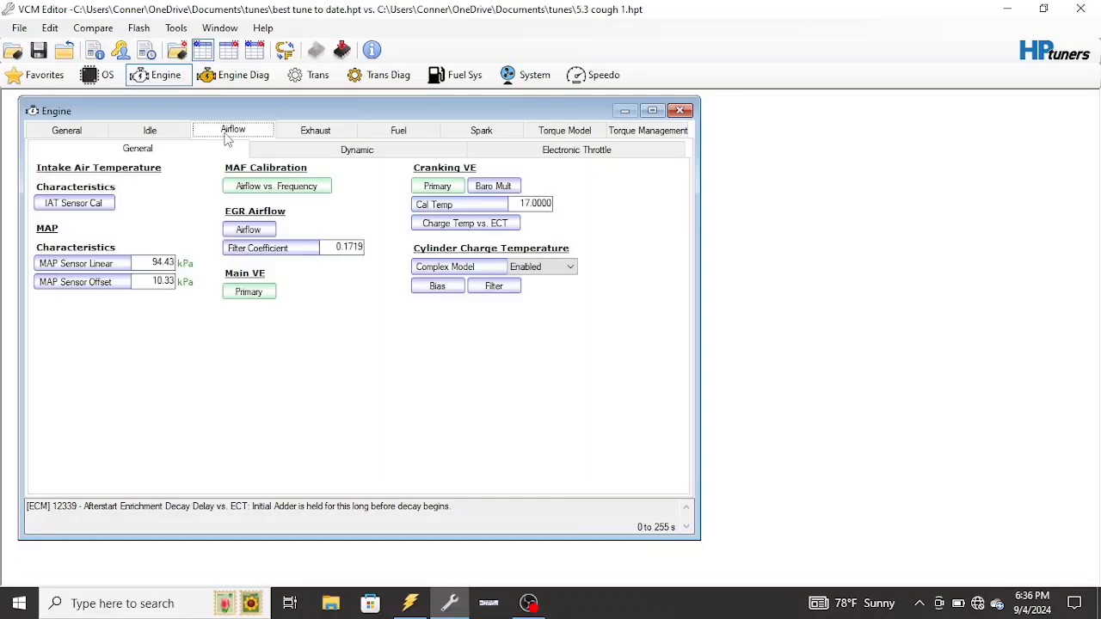
click(279, 194)
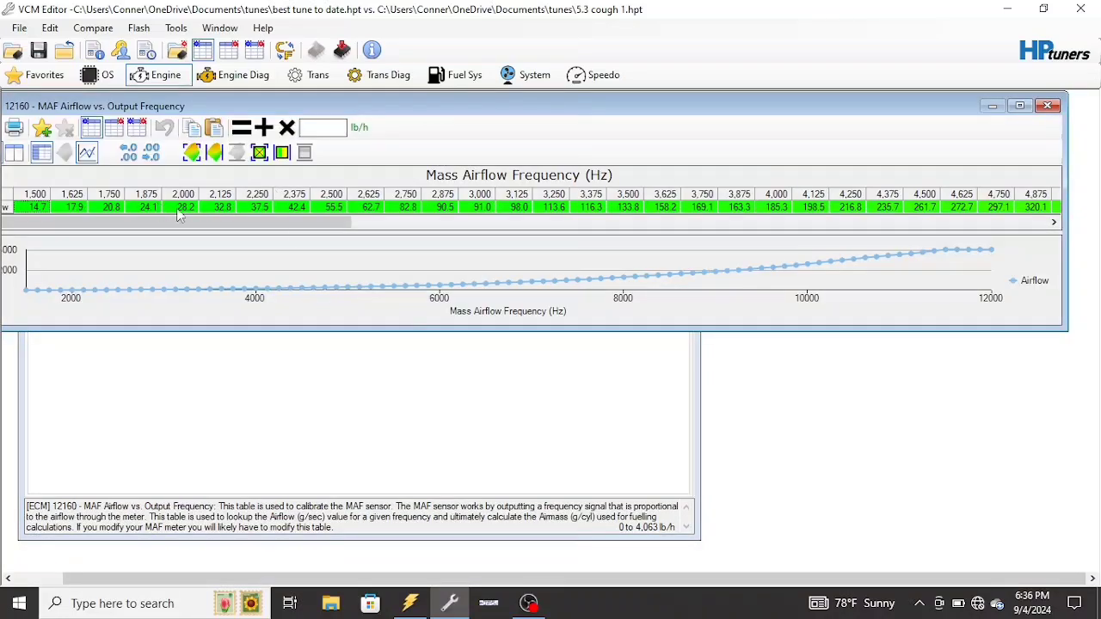
click(415, 222)
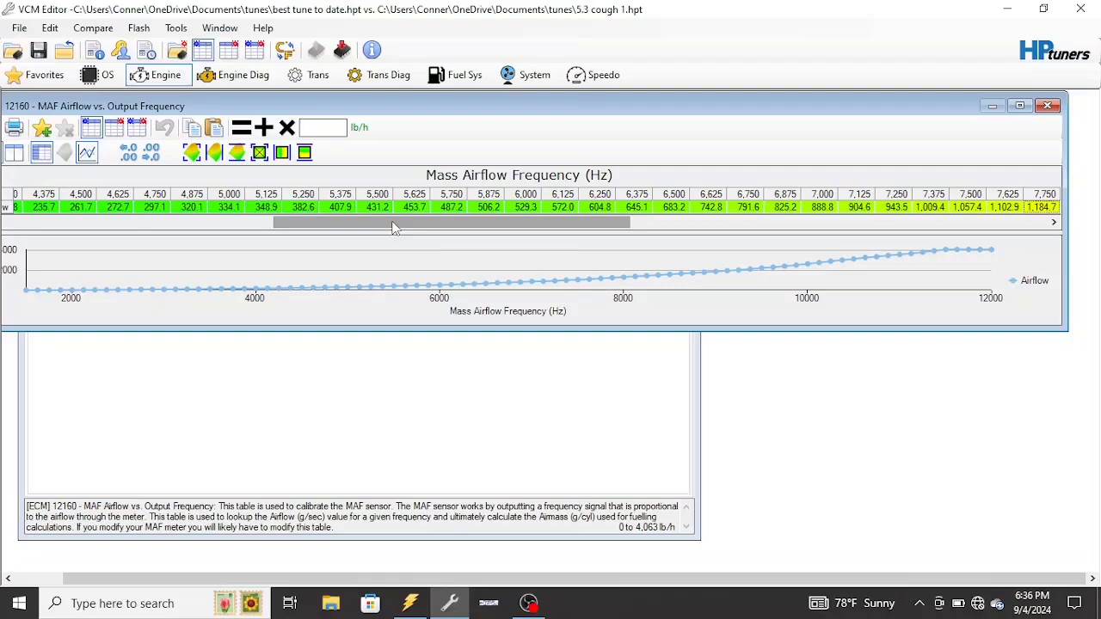
drag(393, 226, 60, 210)
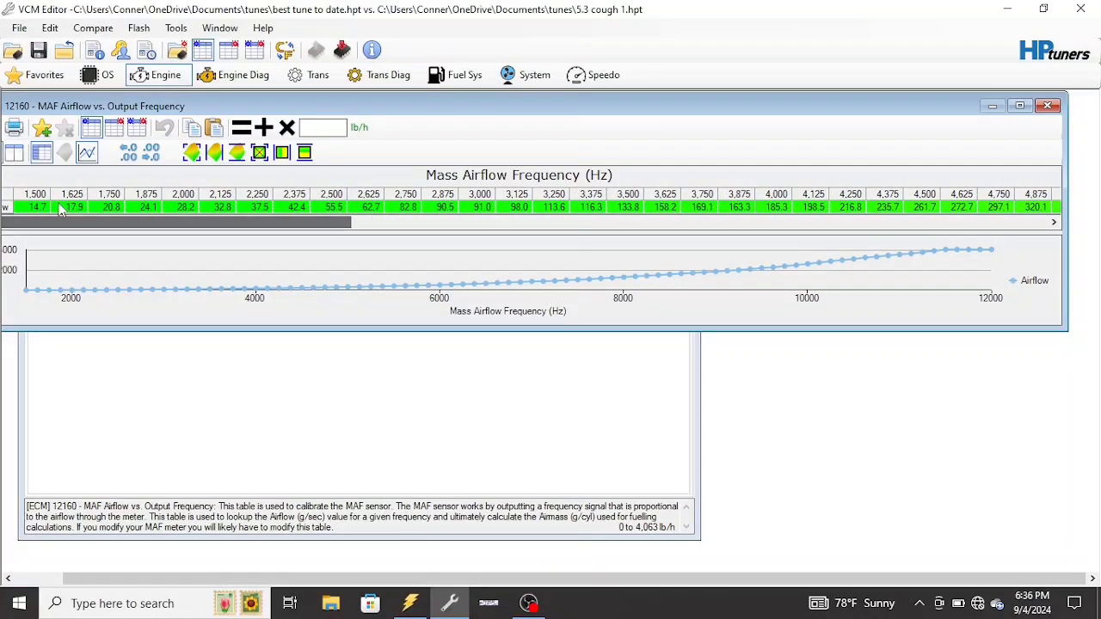
Switch to VCM Scanner, check the saved layouts, and display the AFR Err graph
mouse_move(419, 608)
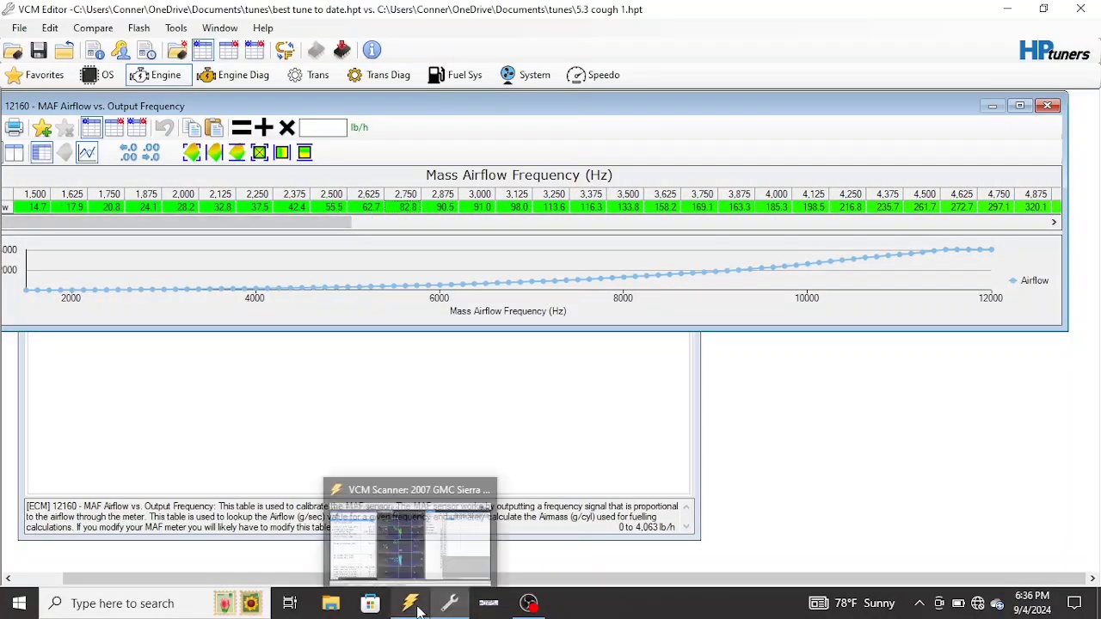
click(408, 529)
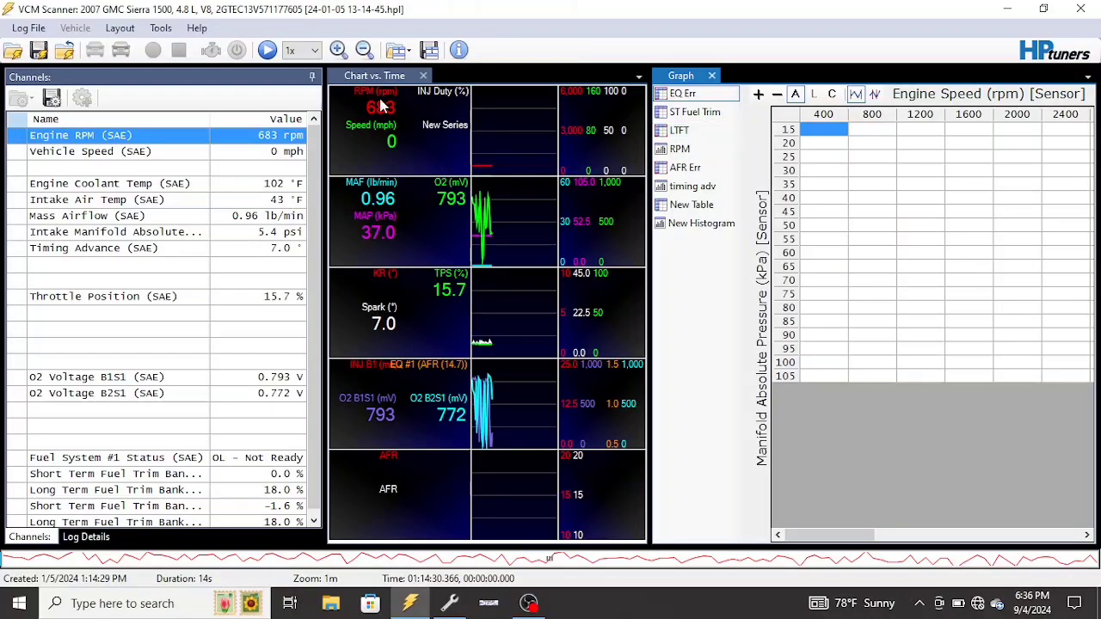
click(398, 50)
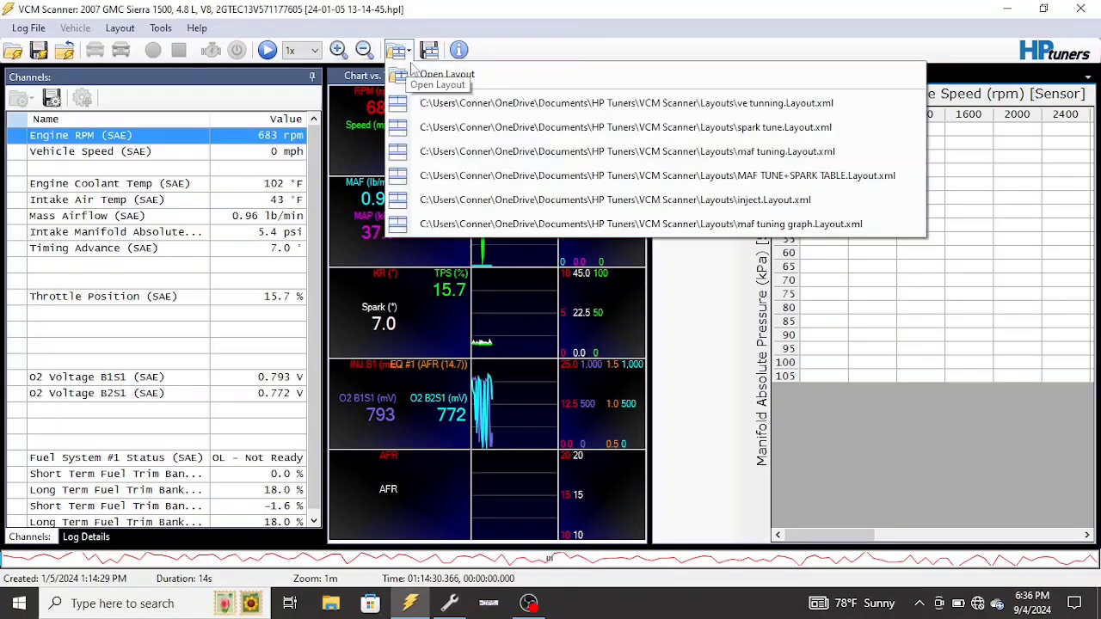
click(479, 155)
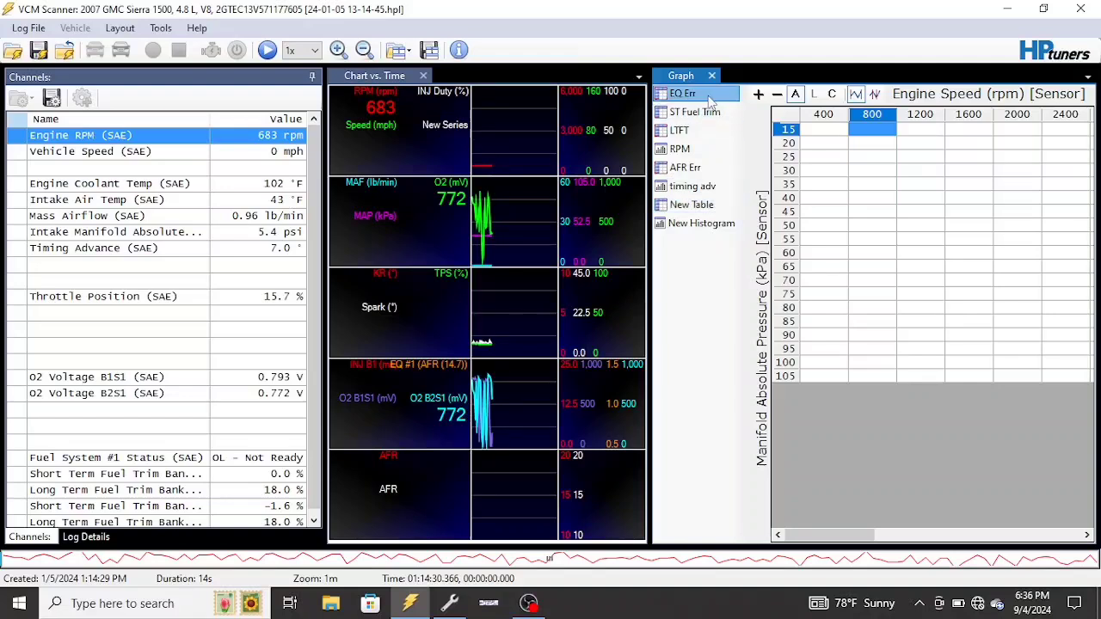
click(687, 168)
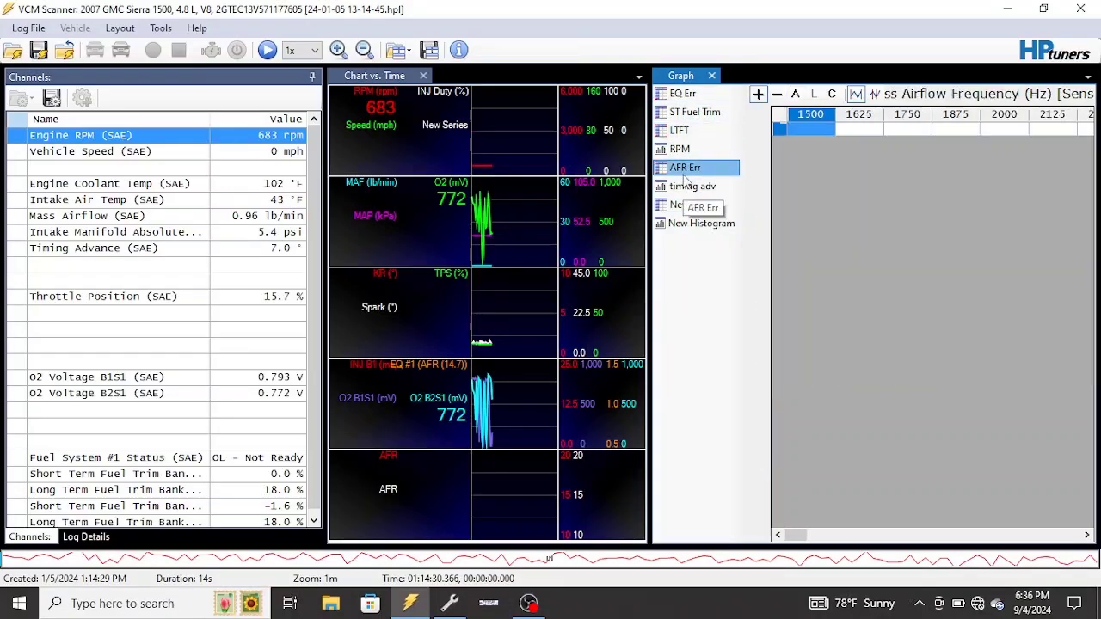
Examine the AFR Err graph's parameter and column axis settings in the graph layout editor, and close the editor
right_click(682, 171)
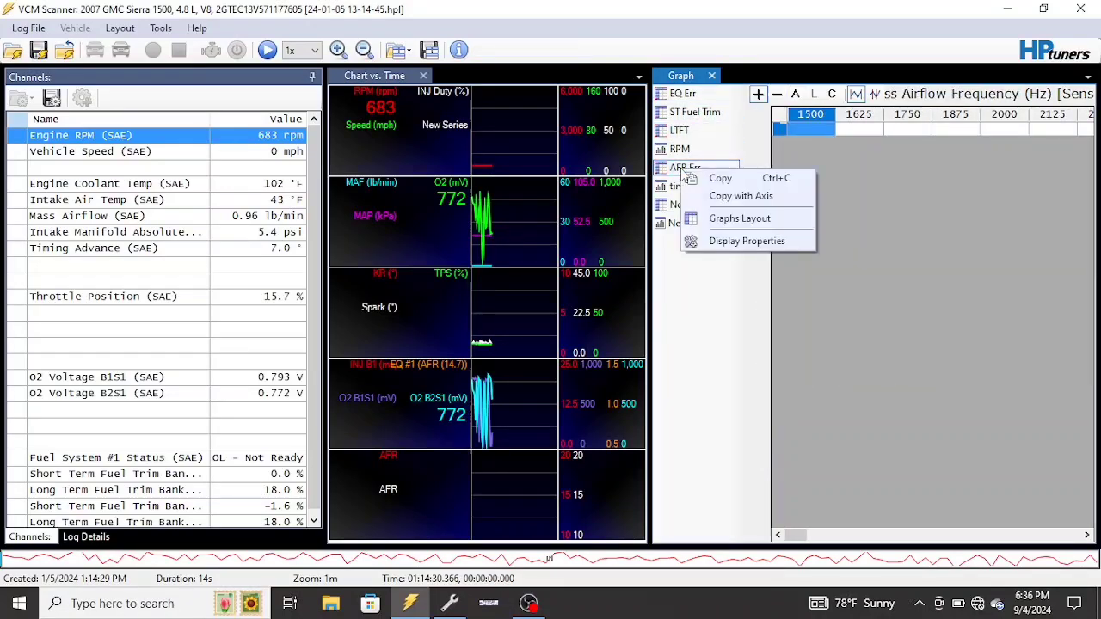
click(714, 219)
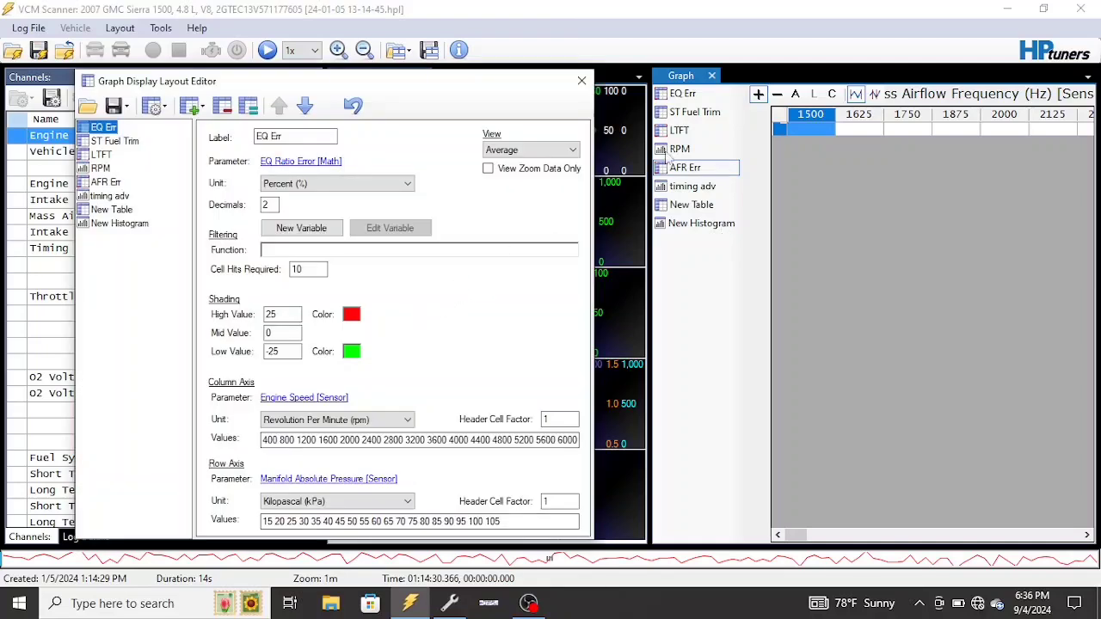
click(105, 182)
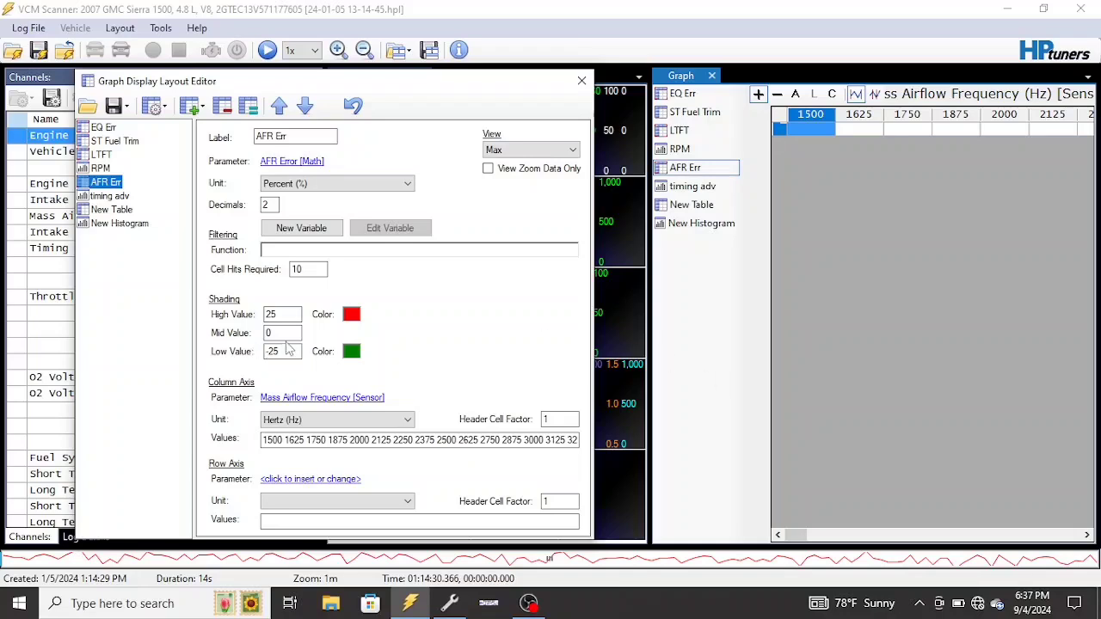
click(288, 136)
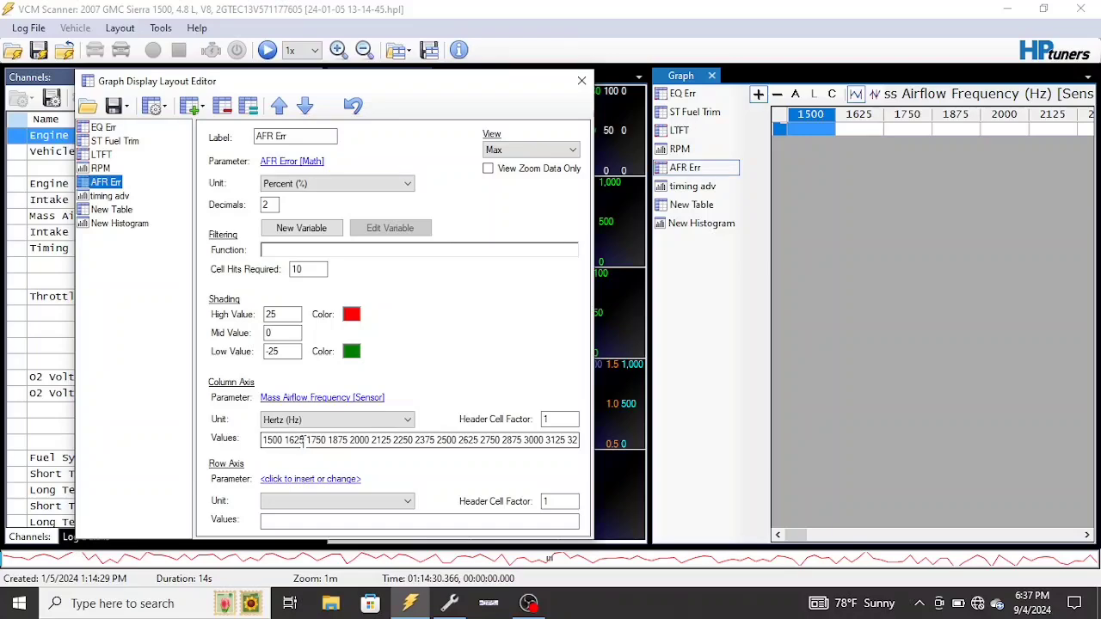
click(582, 79)
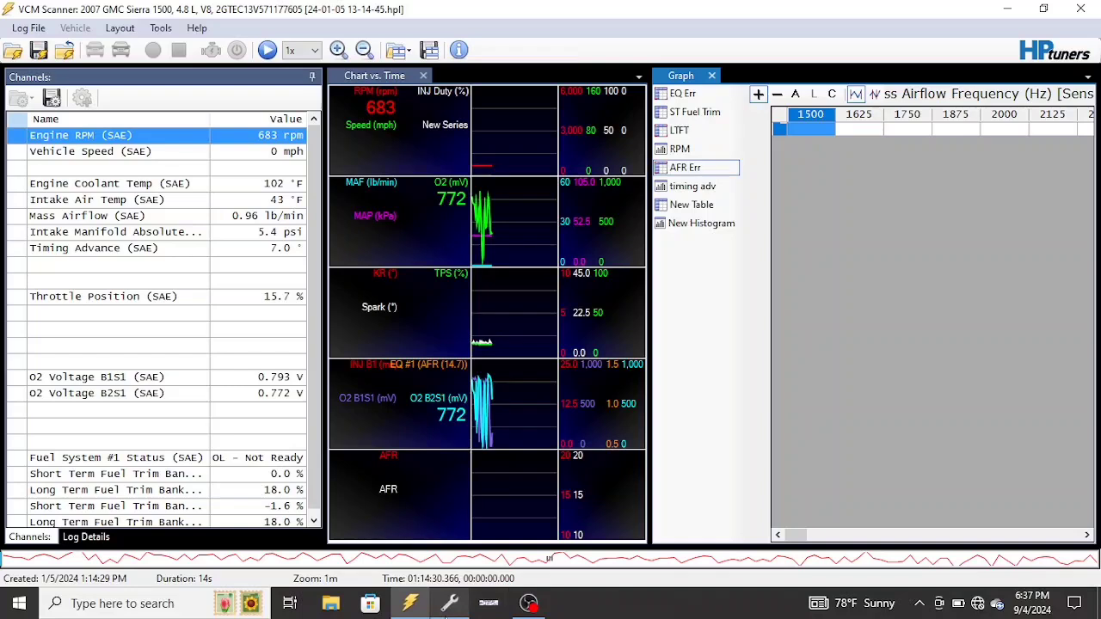
mouse_move(448, 603)
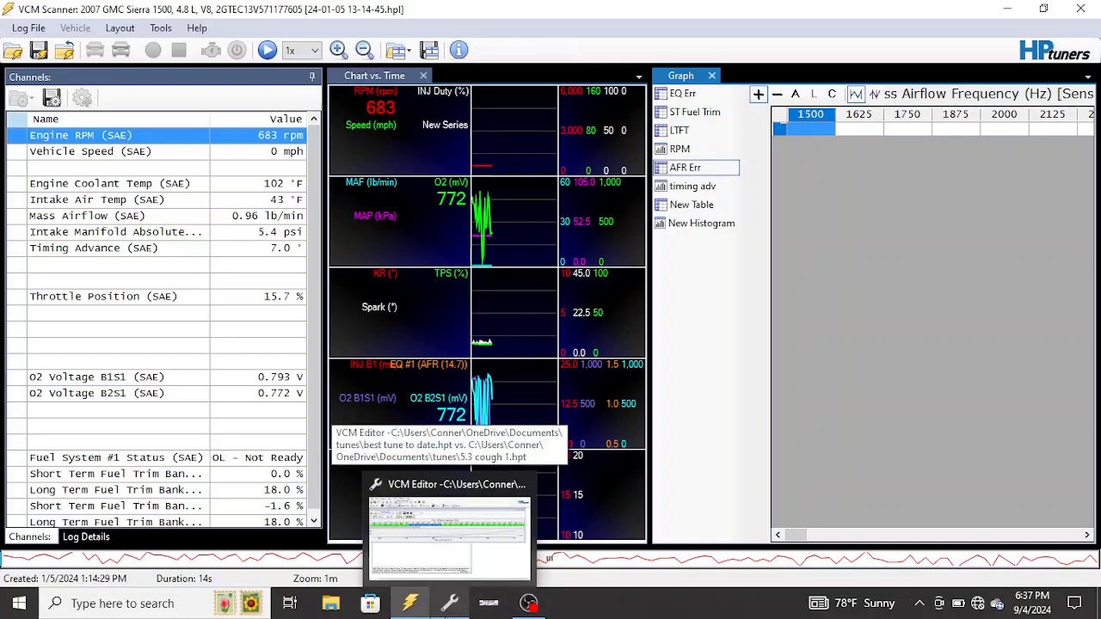
Switch to VCM Editor, enlarge the MAF Airflow vs. Output Frequency table to examine its airflow curve, and close the table
click(460, 587)
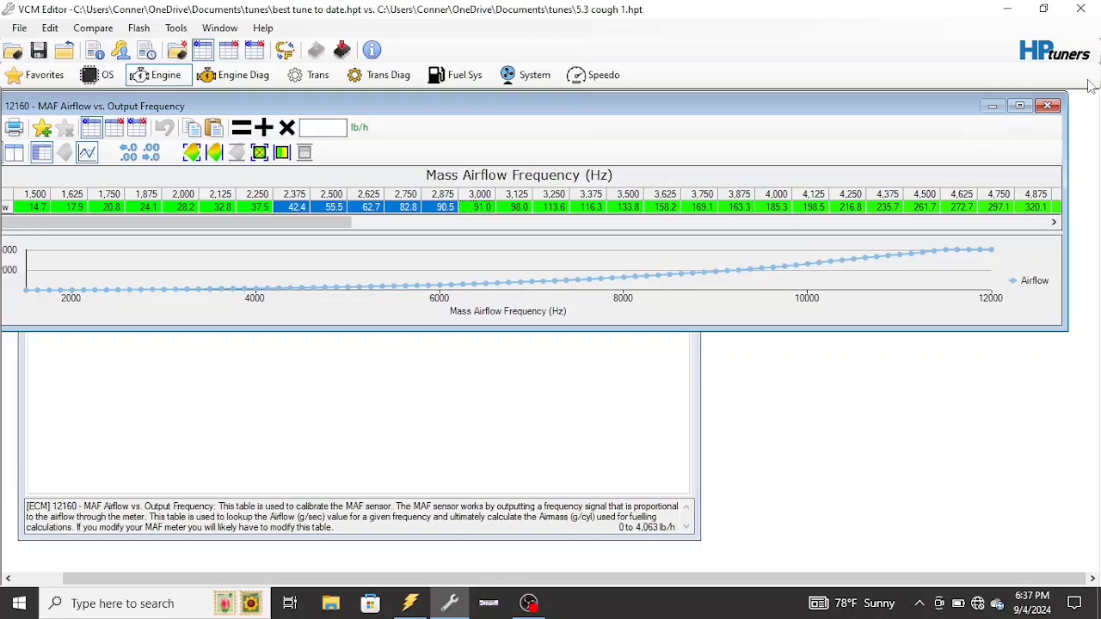
click(1021, 105)
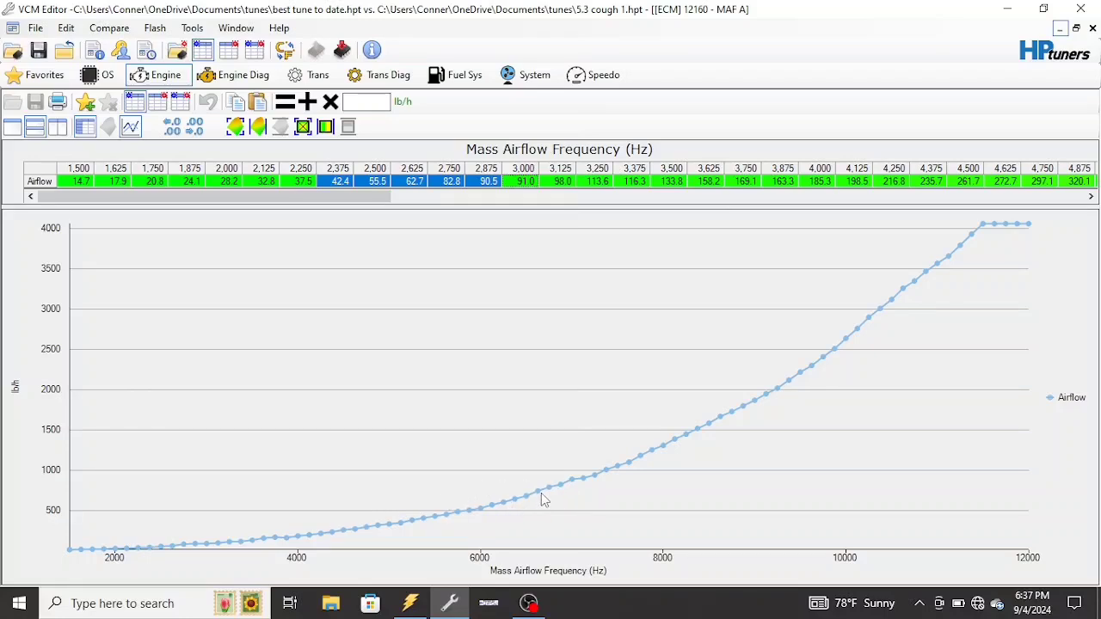
drag(532, 475, 535, 490)
click(1093, 28)
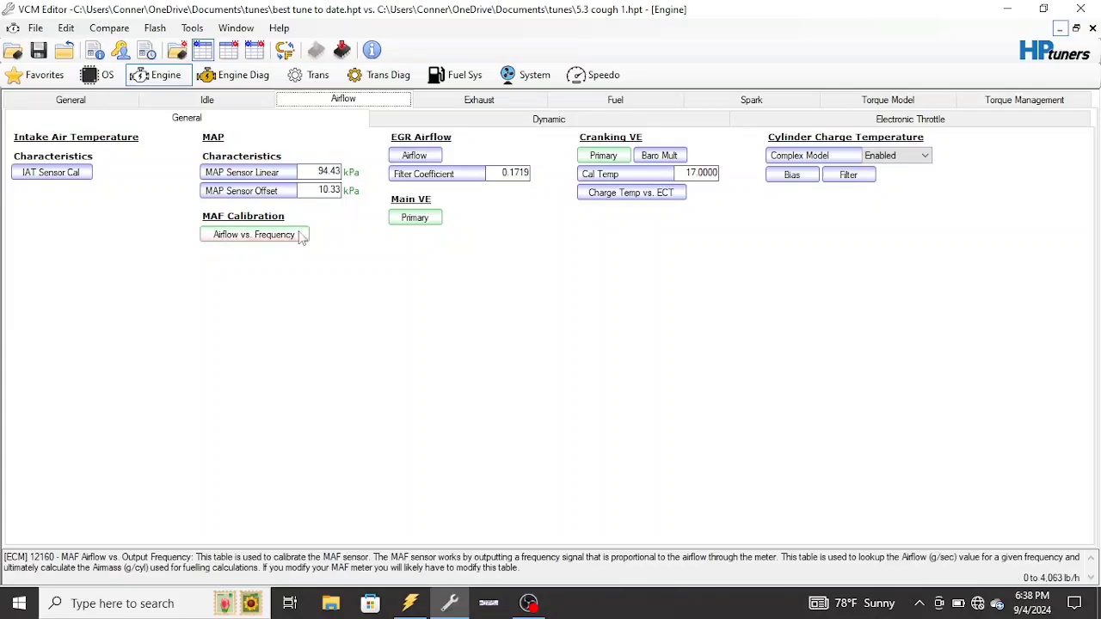
Show the dynamic airflow differences from the comparison file and set High RPM Disable, Hi/Lo RPM Thresh and Hi/Lo MAP Thresh differences to 0
click(463, 123)
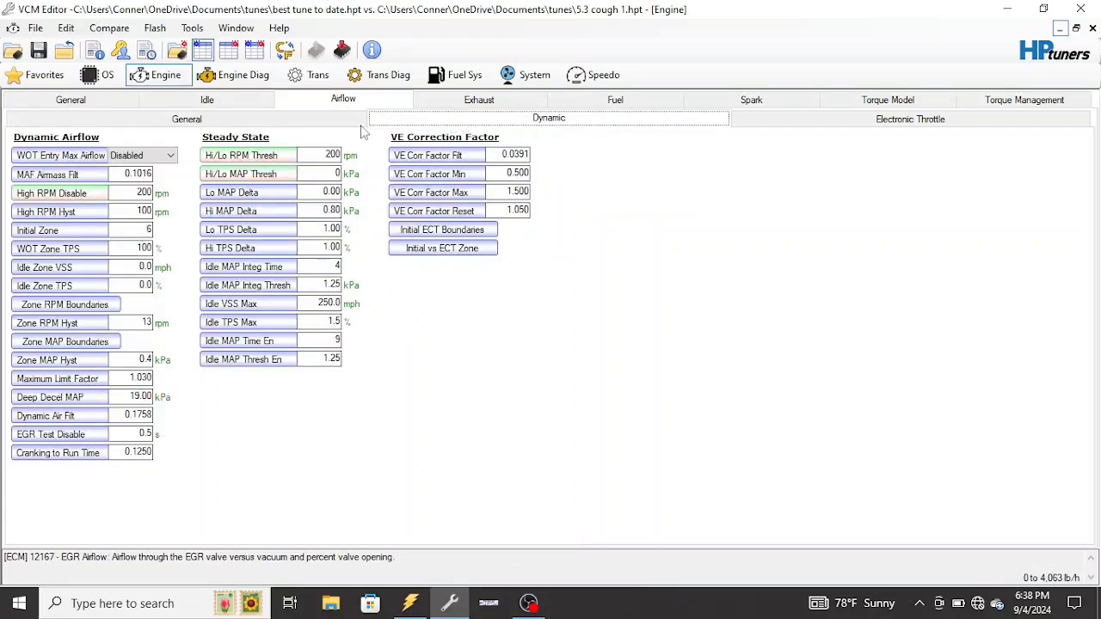
click(255, 50)
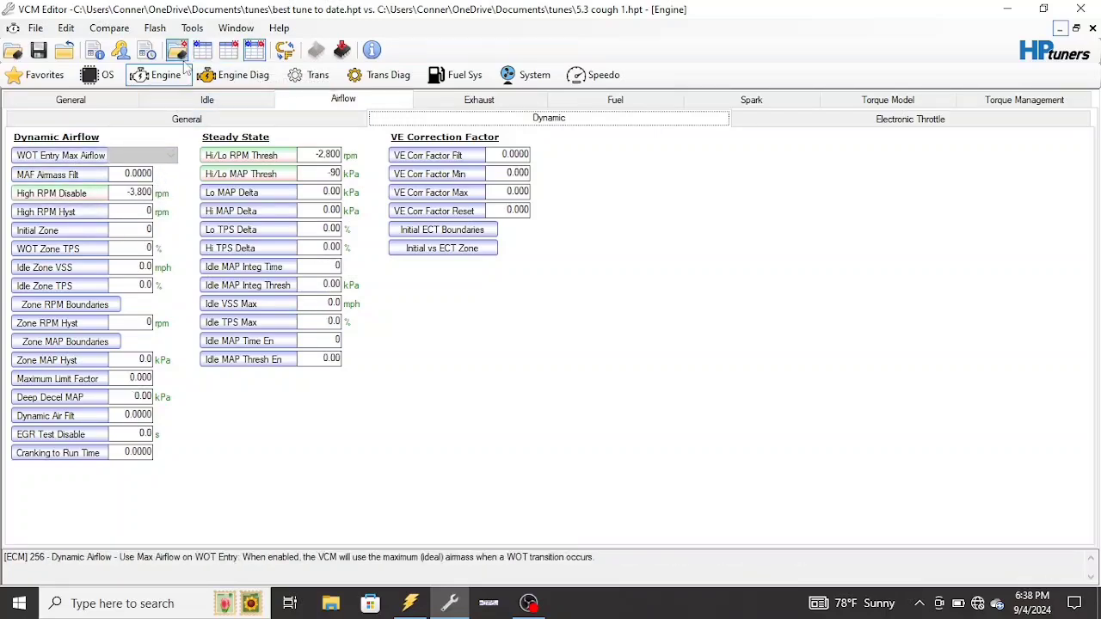
click(257, 59)
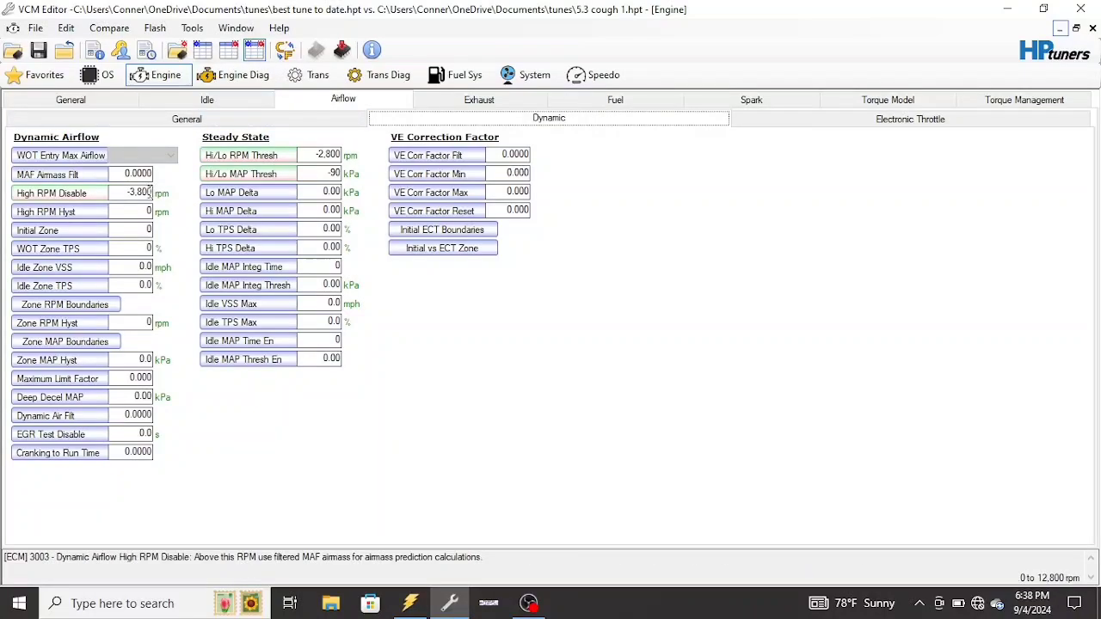
click(148, 192)
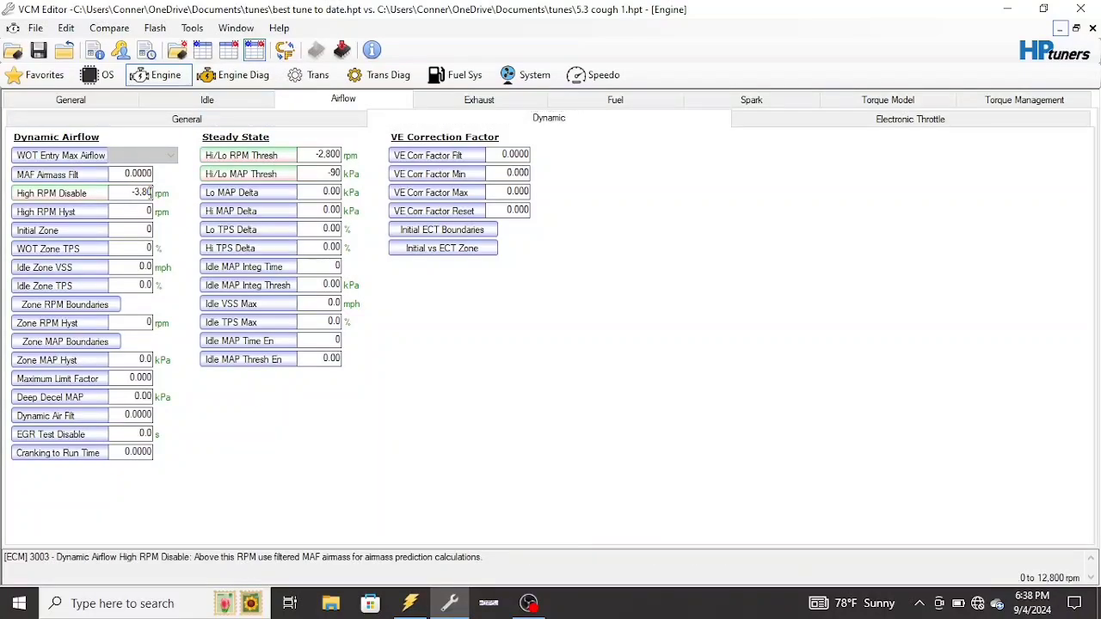
click(335, 155)
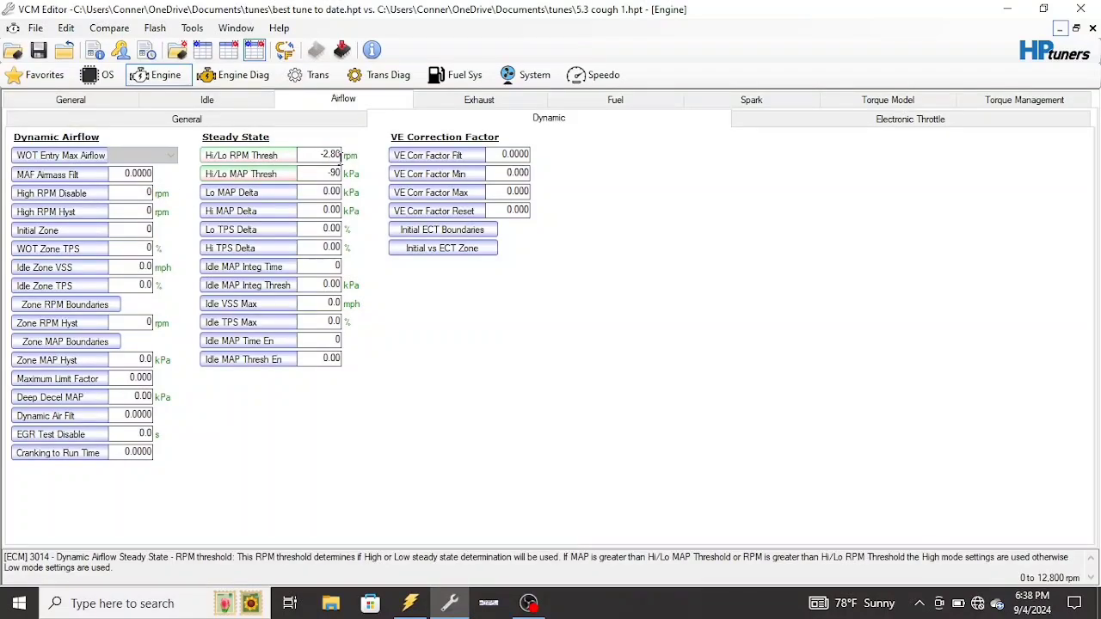
text(0)
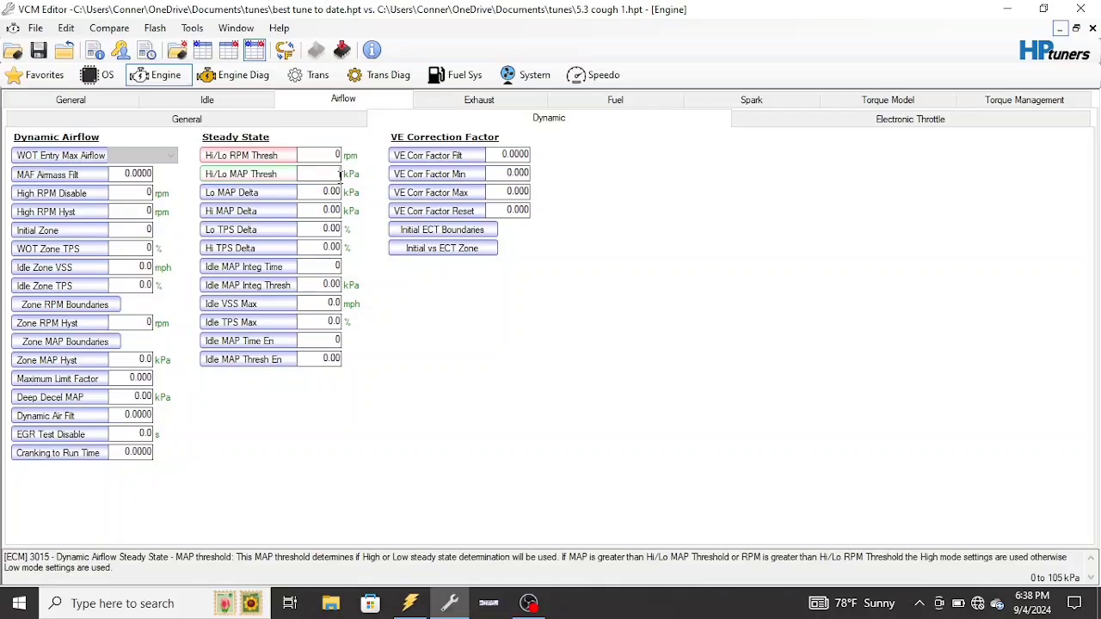
text(0)
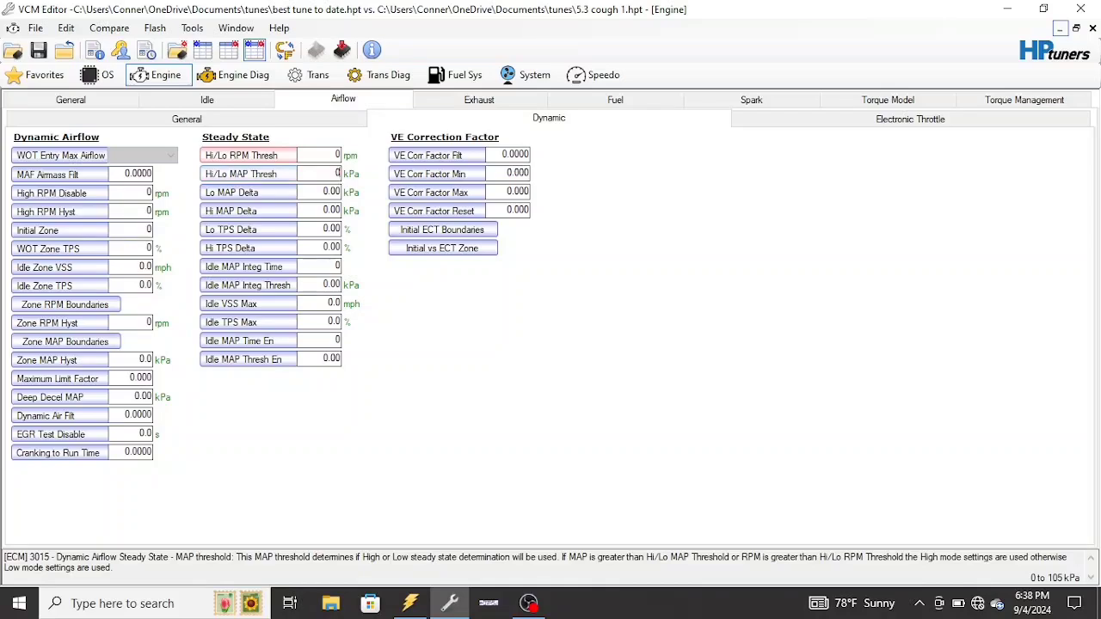
Set STFT Open Loop to Enabled in the engine's open-loop fuel settings, using the current tune's values
click(508, 102)
click(587, 103)
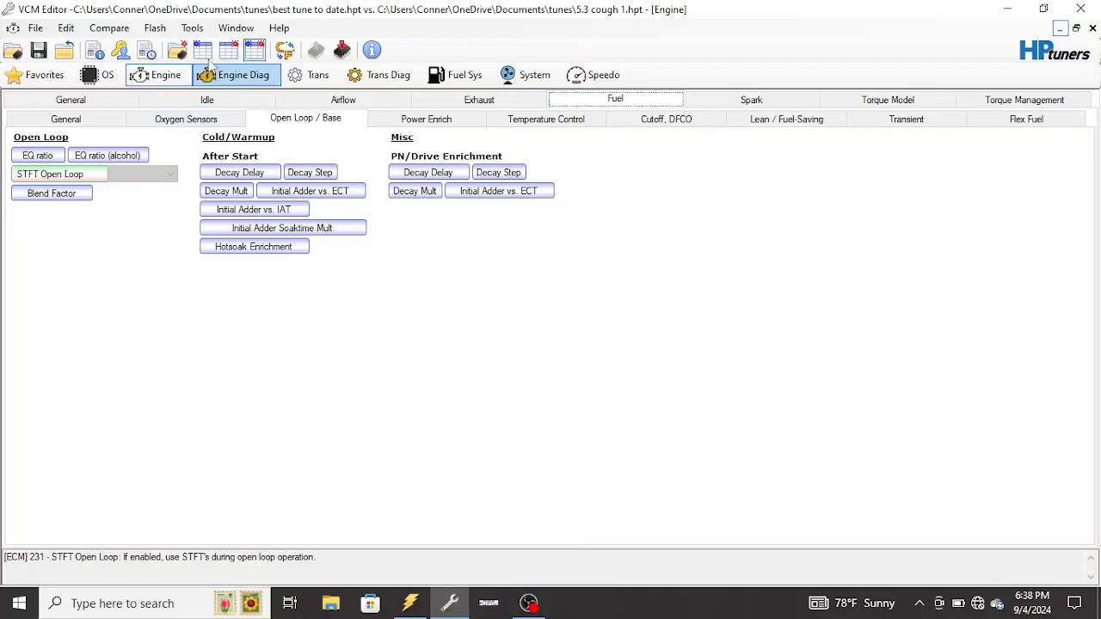
click(170, 176)
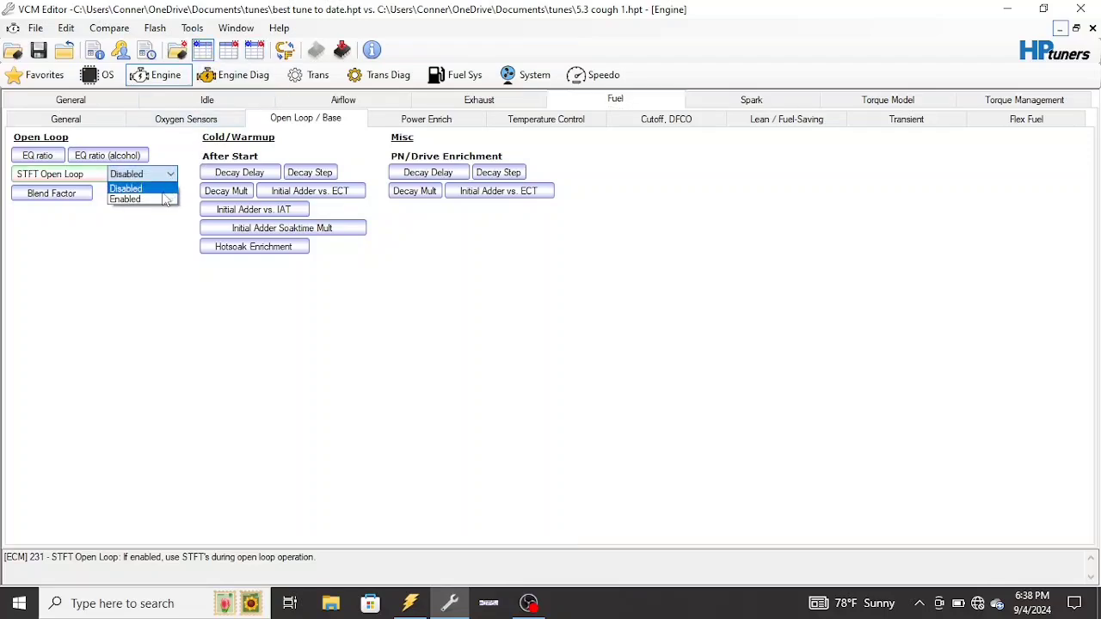
click(154, 199)
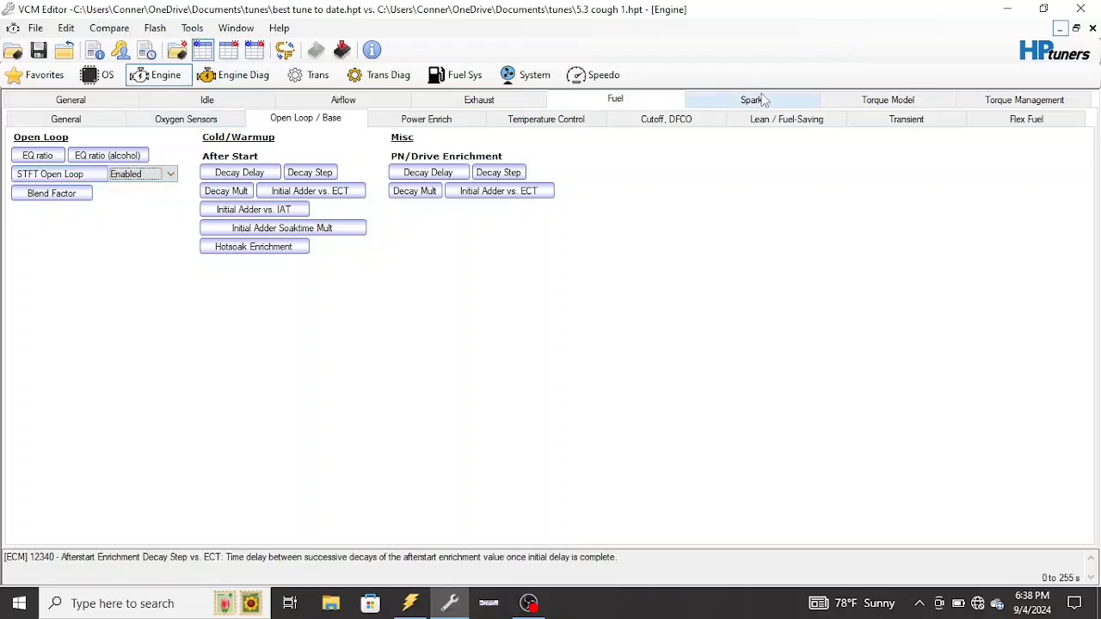
Show the deceleration fuel cutoff differences from the comparison file and set the Enable ECT and Stall differences to 0
click(665, 120)
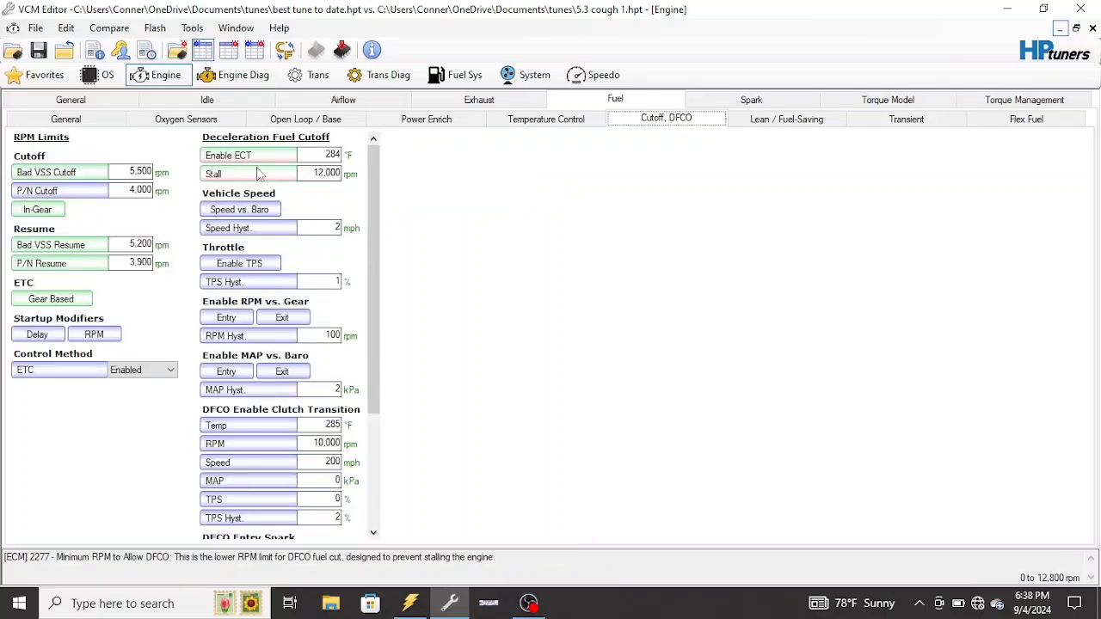
click(338, 156)
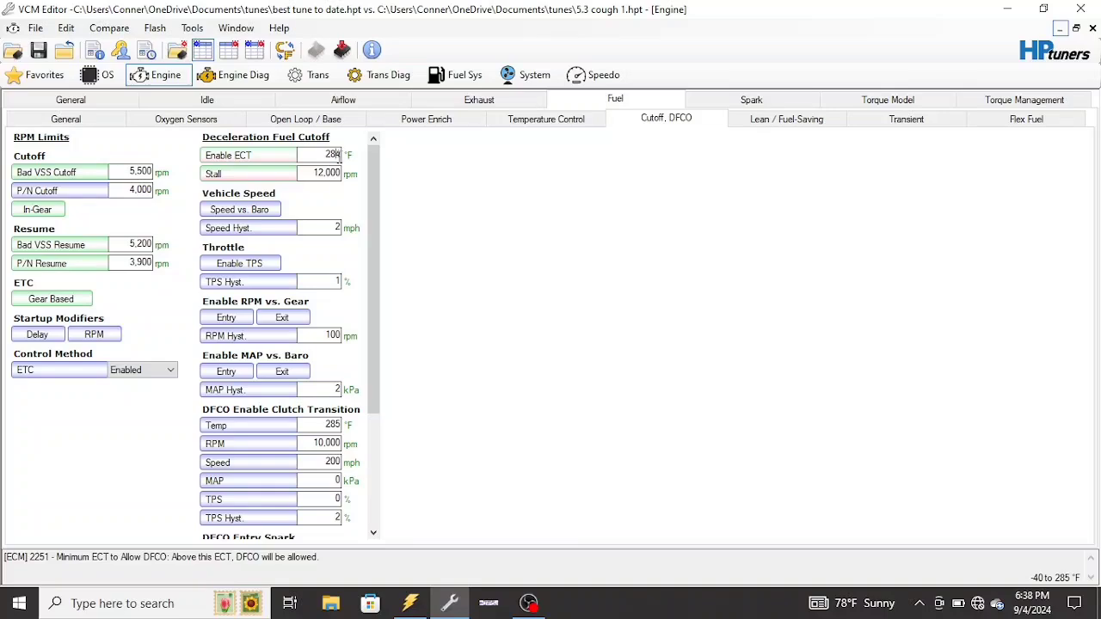
click(255, 53)
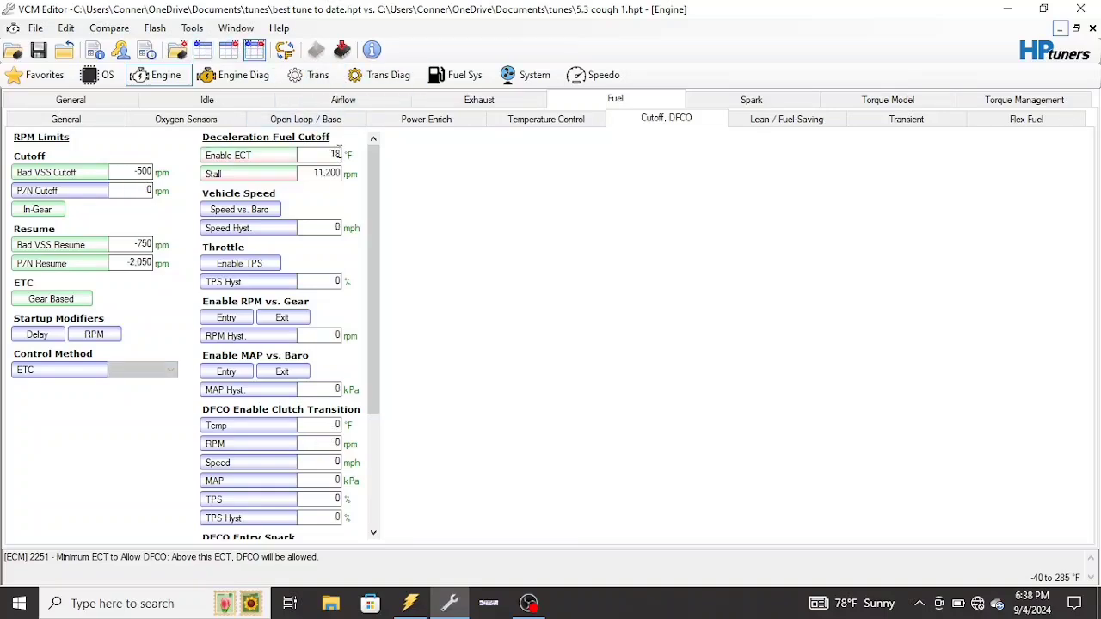
text(0)
click(339, 170)
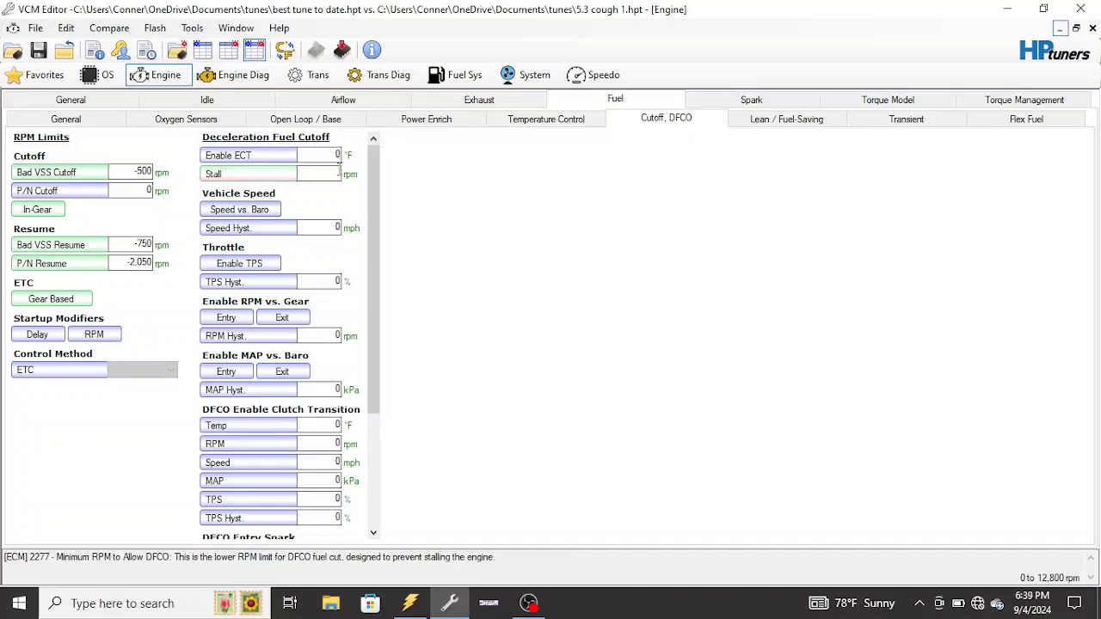
text(0)
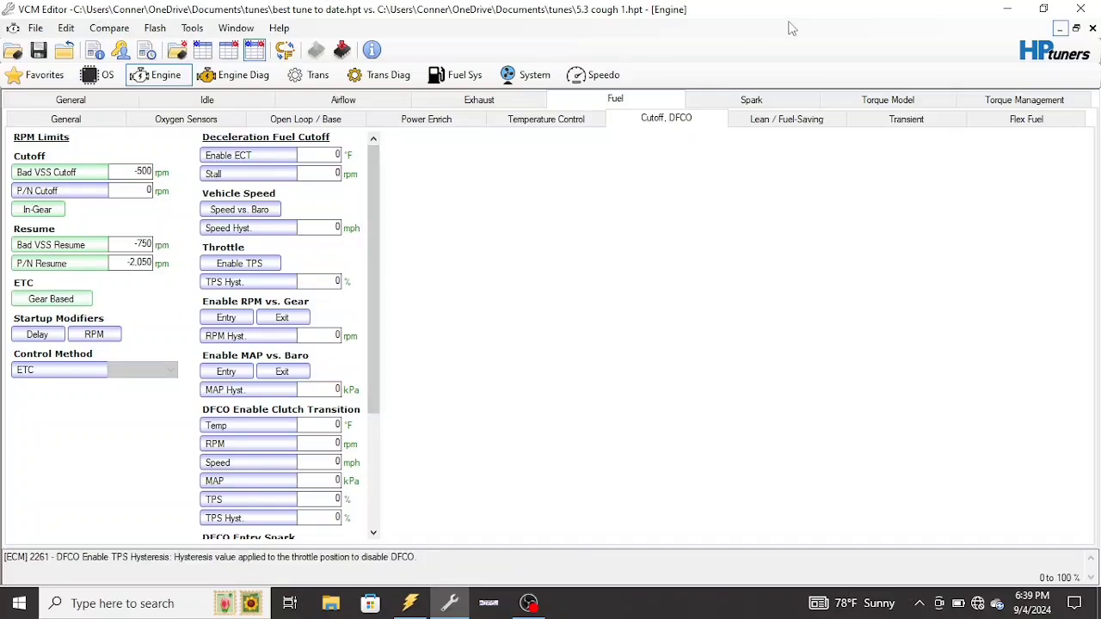
Check the power enrichment, temperature control, open-loop, oxygen sensor and general fuel settings for remaining differences from the comparison file
click(521, 115)
click(436, 127)
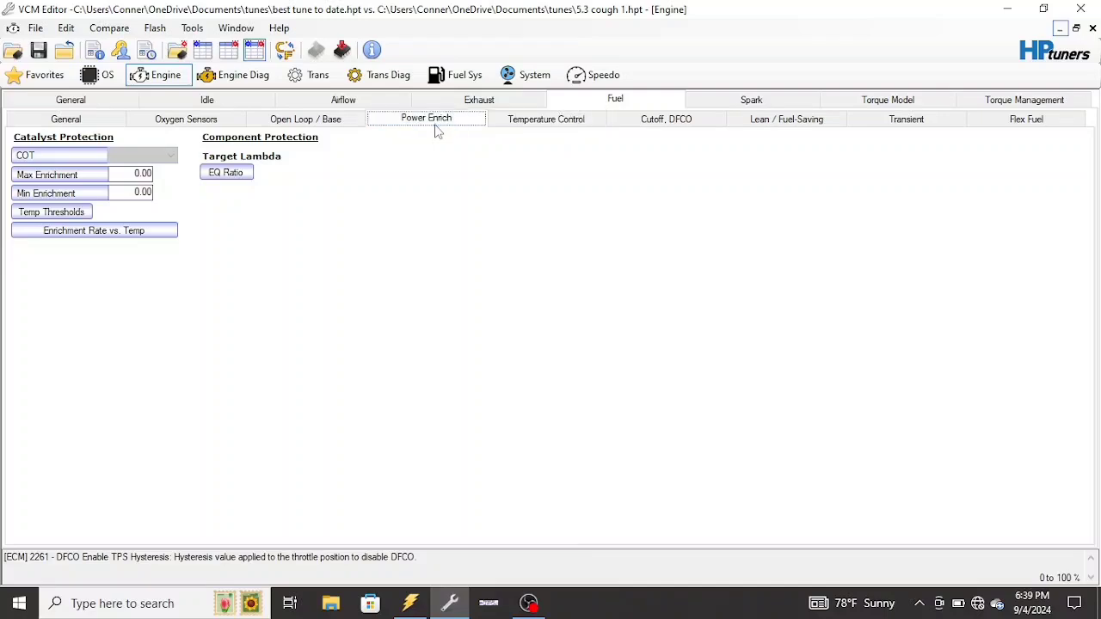
click(507, 122)
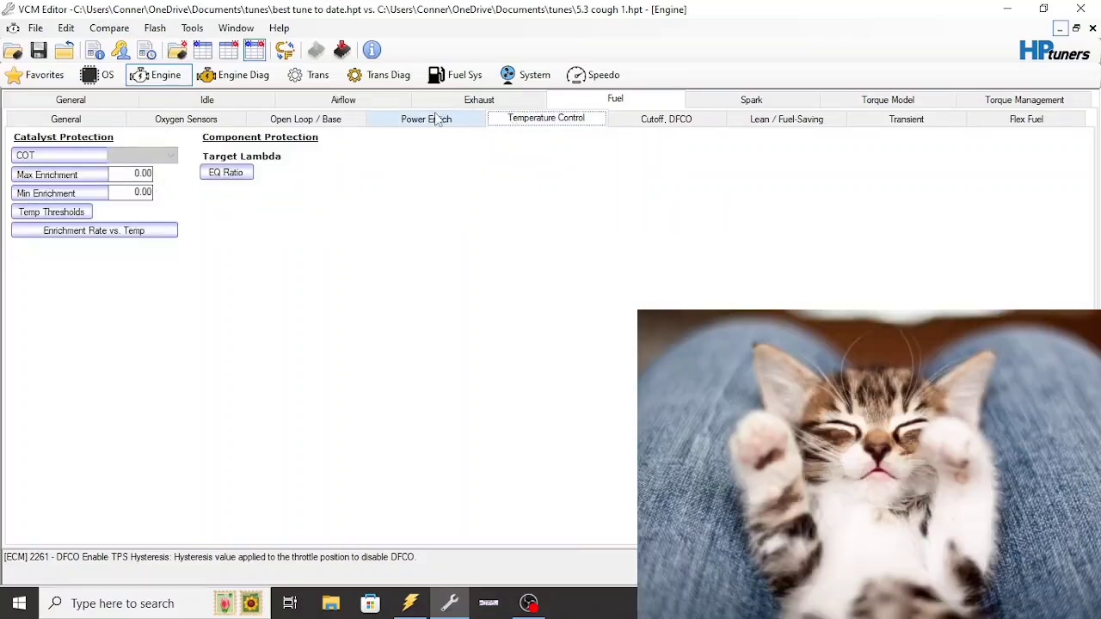
click(436, 121)
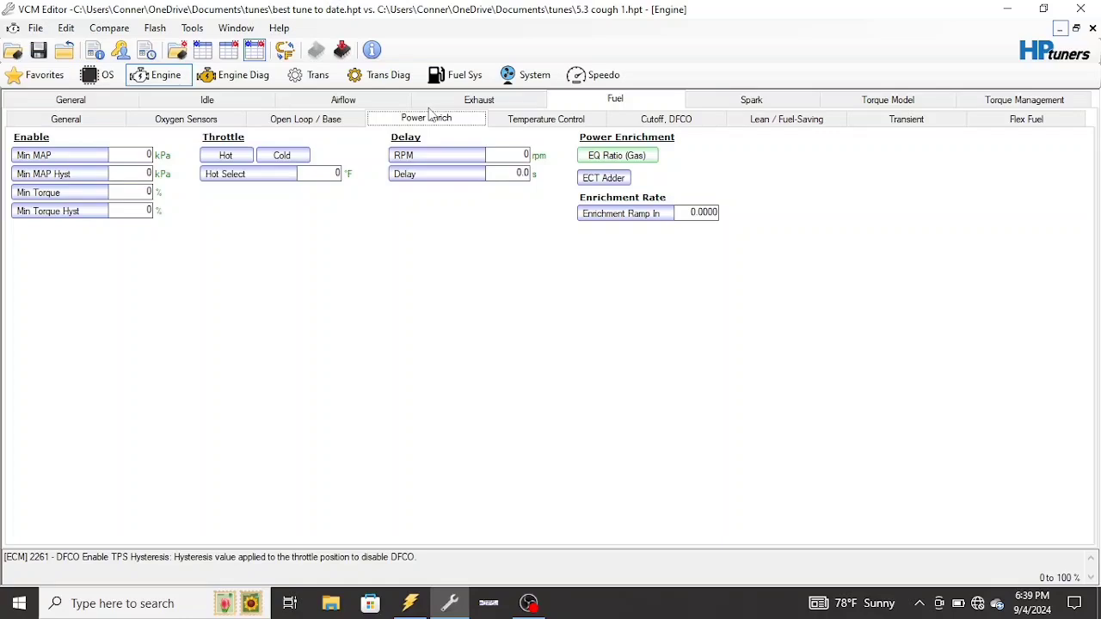
click(294, 120)
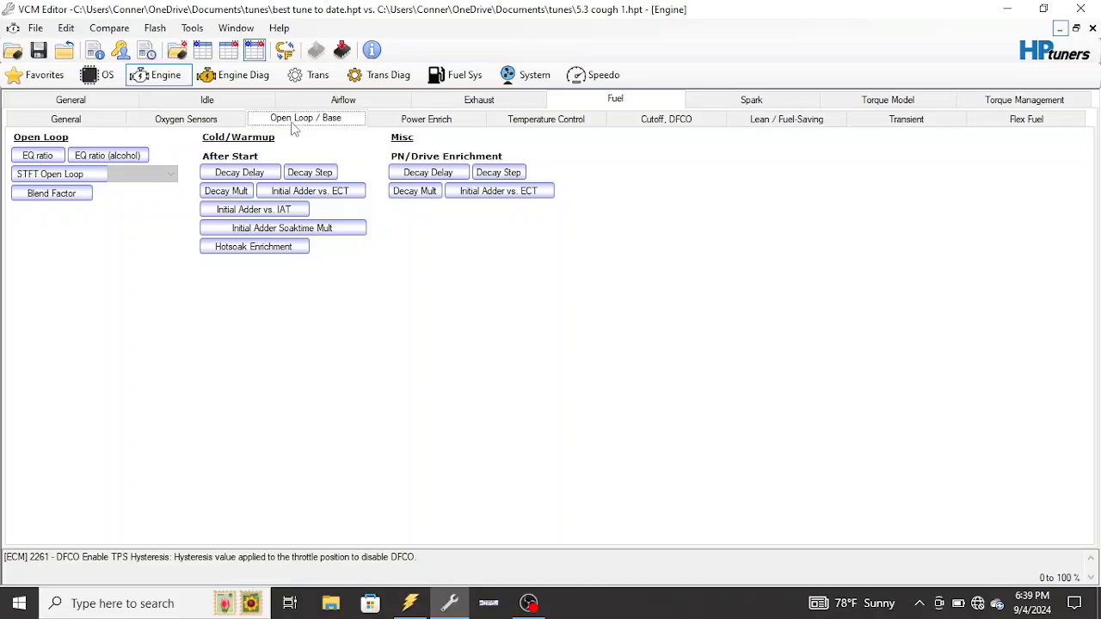
click(183, 122)
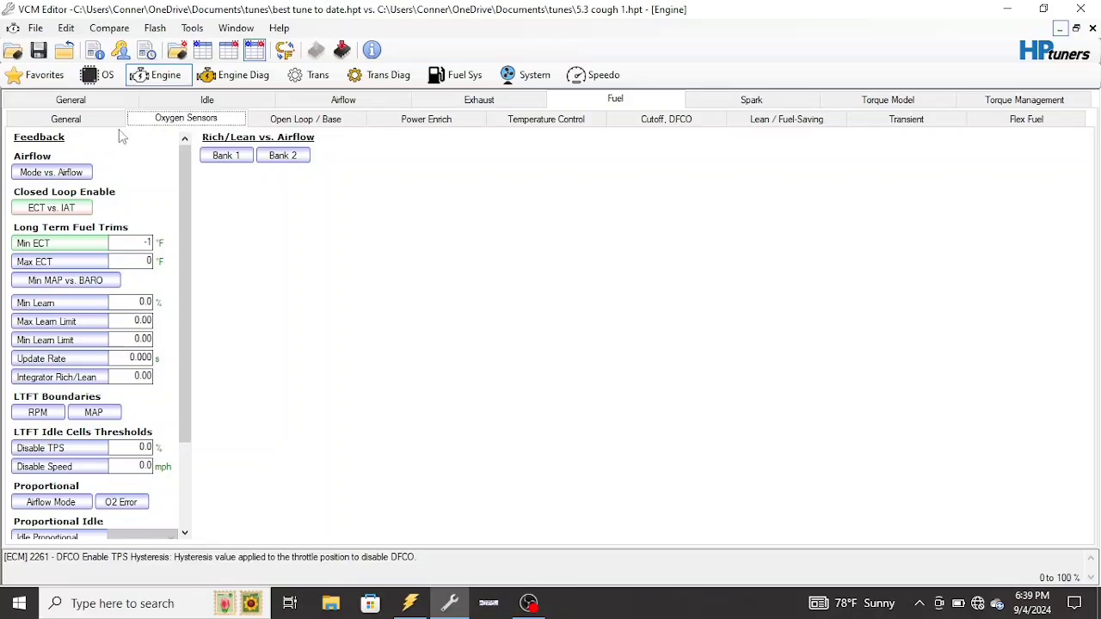
click(83, 121)
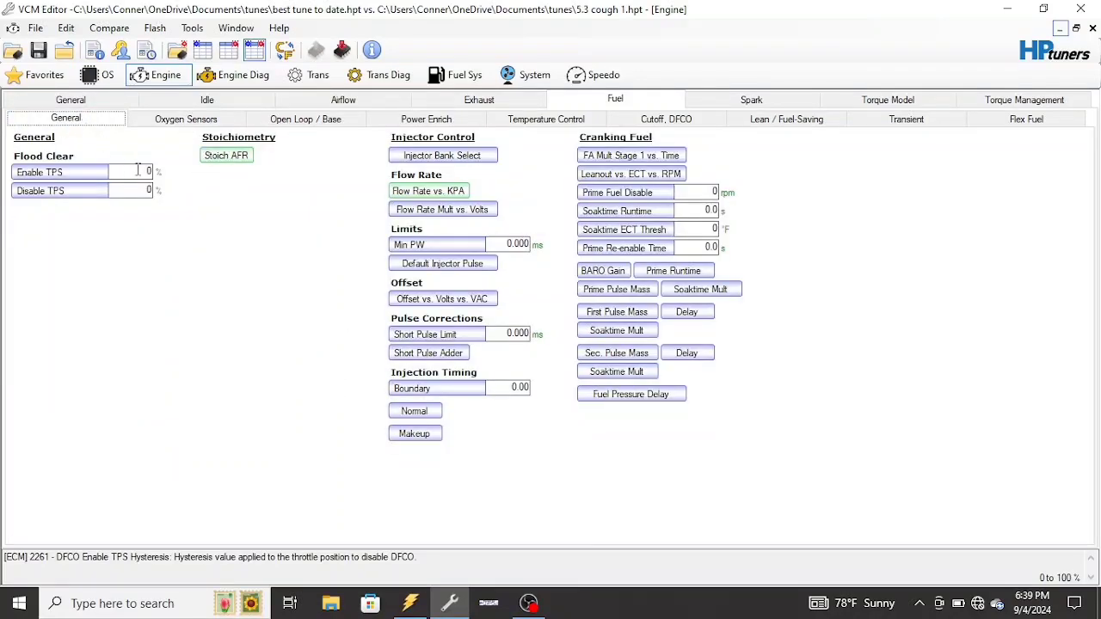